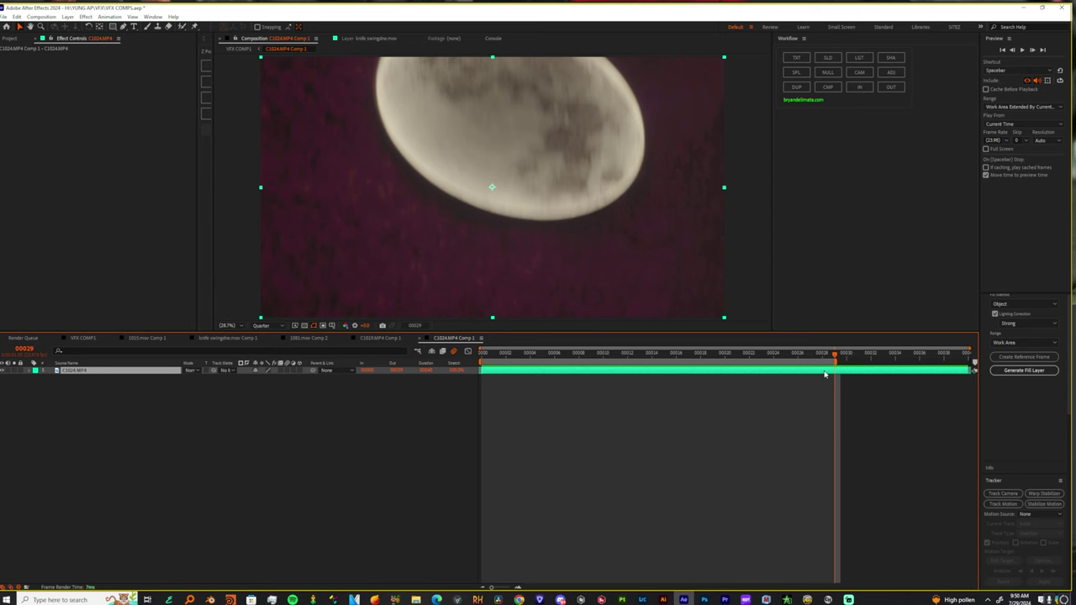
Step: Duplicate the C1024.MP4 layer, split the copy at frame 29 and delete the part after the cut
key("ctrl+d")
key("ctrl+shift+d")
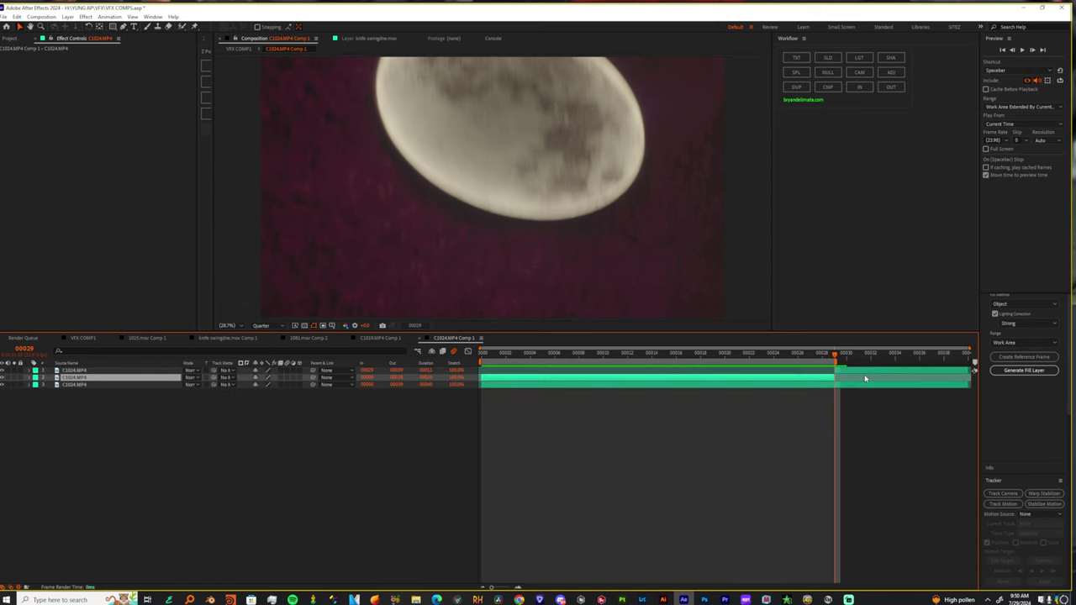
key("Delete")
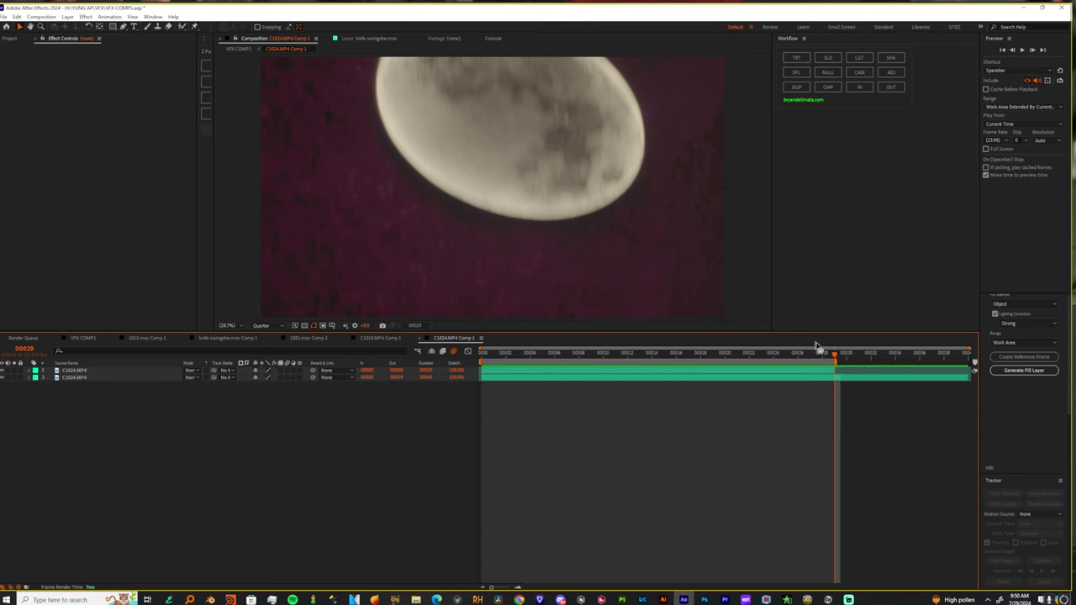
Step: Apply the Mocha AE effect to the trimmed C1024.MP4 layer at frame 0 and launch Mocha
left_click_drag(833, 358, 543, 355)
left_click(639, 124)
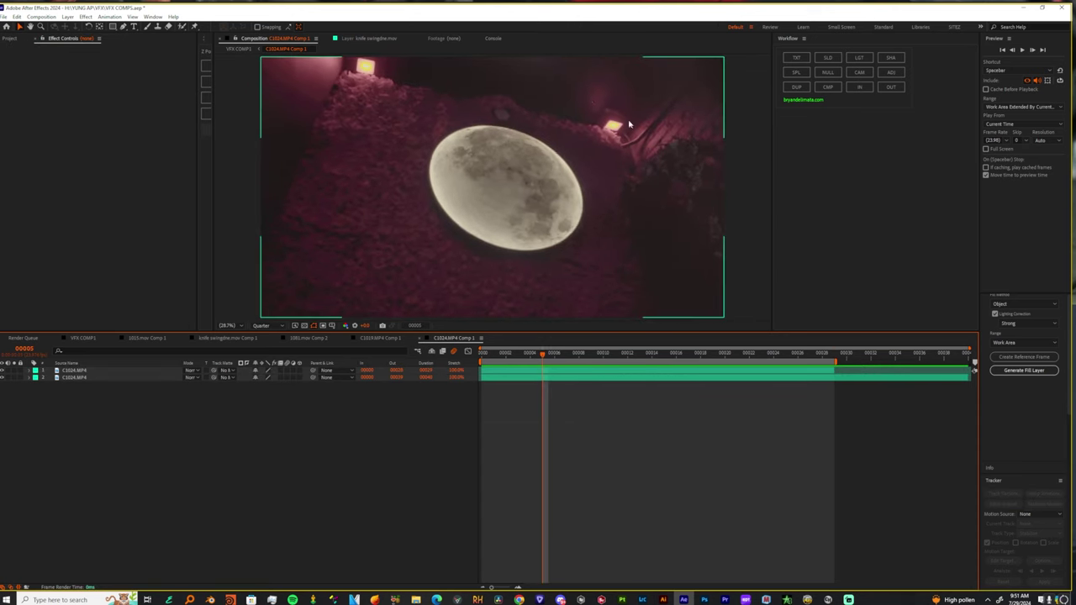
key("space")
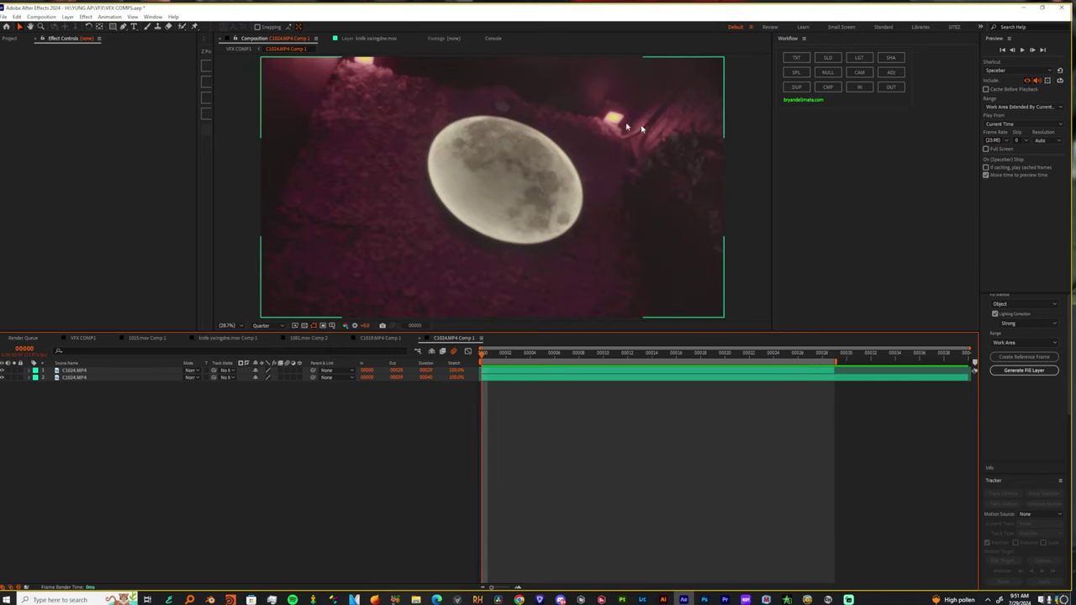
left_click(490, 371)
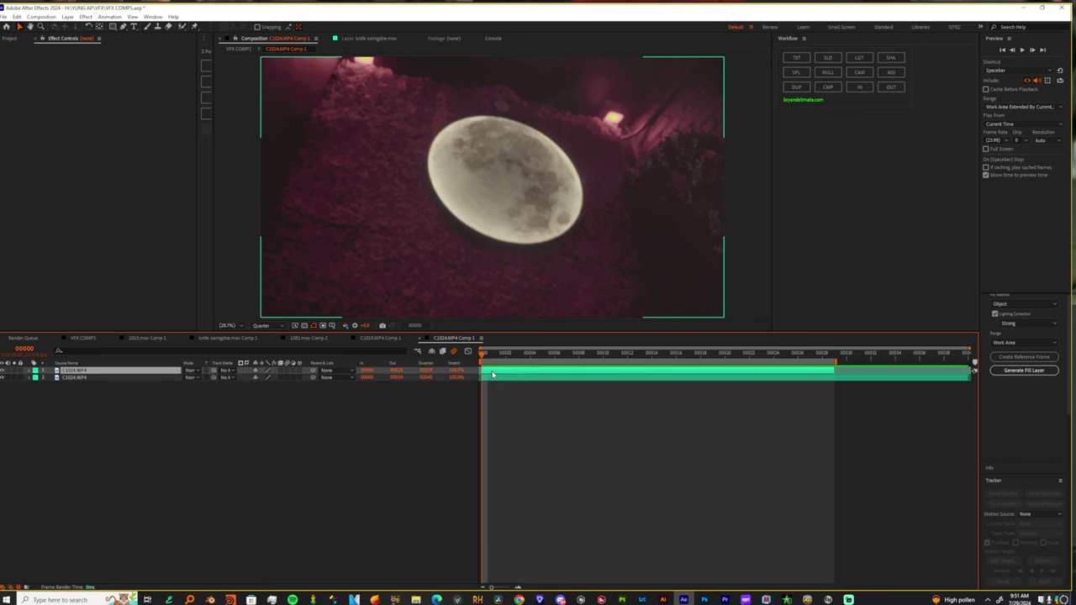
key("ctrl+space")
type("mocha")
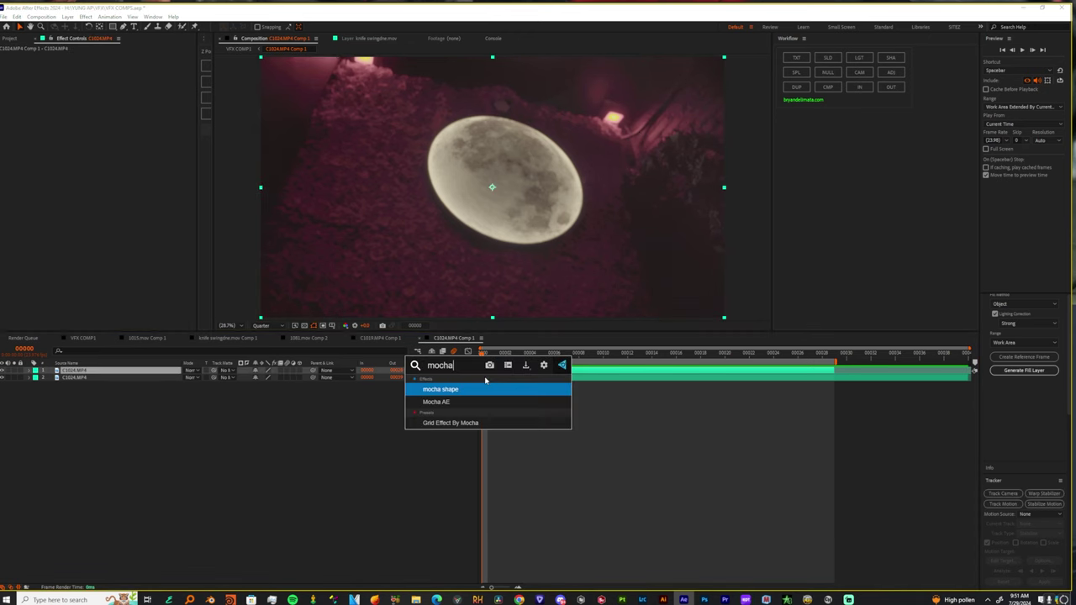
key("Down")
key("Return")
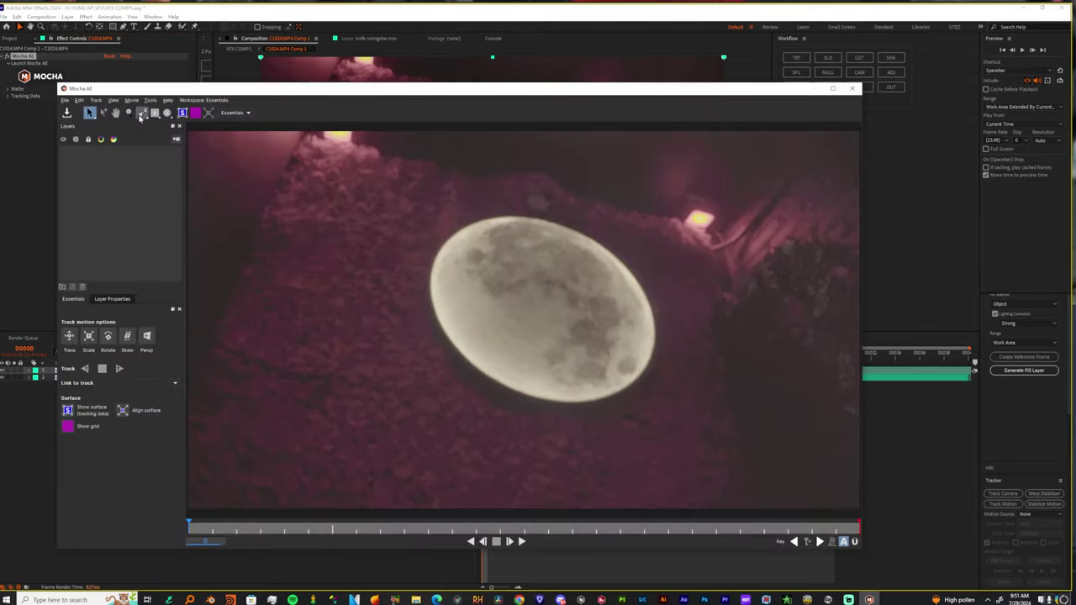
Step: Draw a closed spline around the glowing lamp to the right of the moon and track its motion forward
left_click(142, 113)
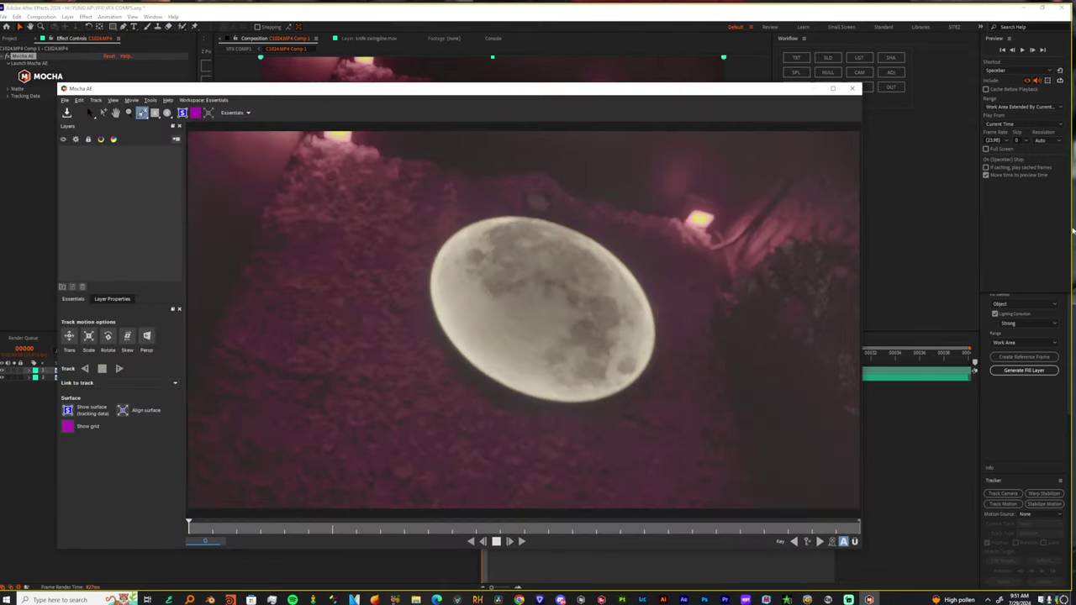
left_click(694, 210)
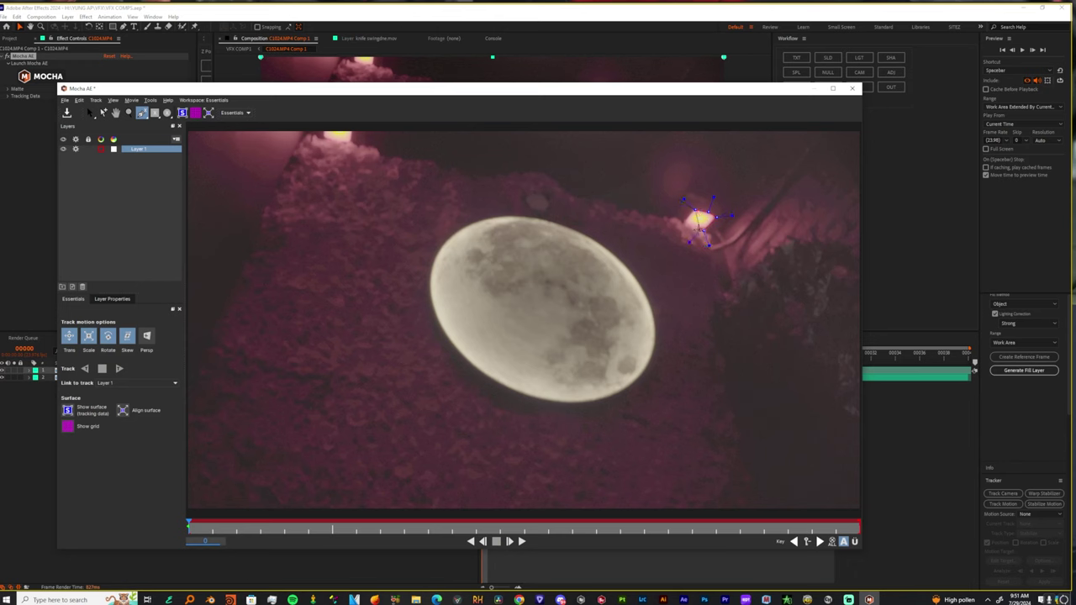
right_click(702, 229)
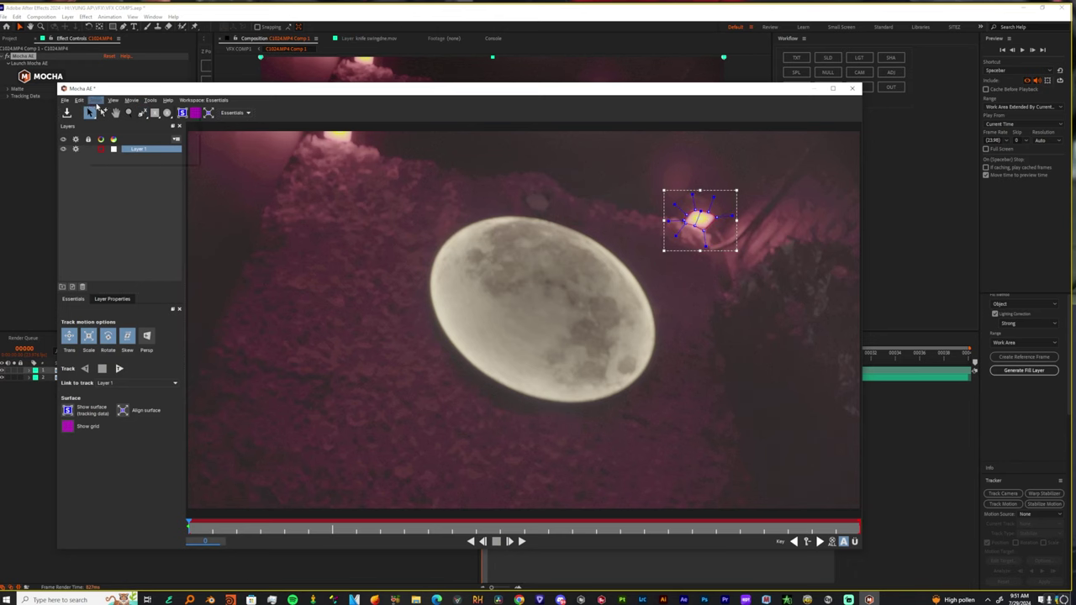
key("t")
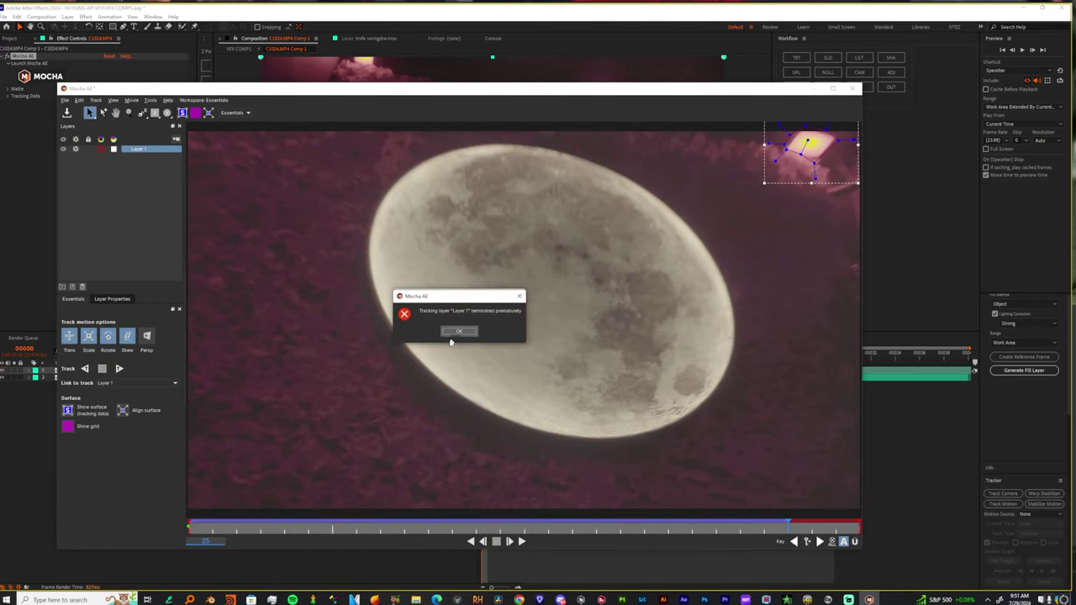
left_click(459, 332)
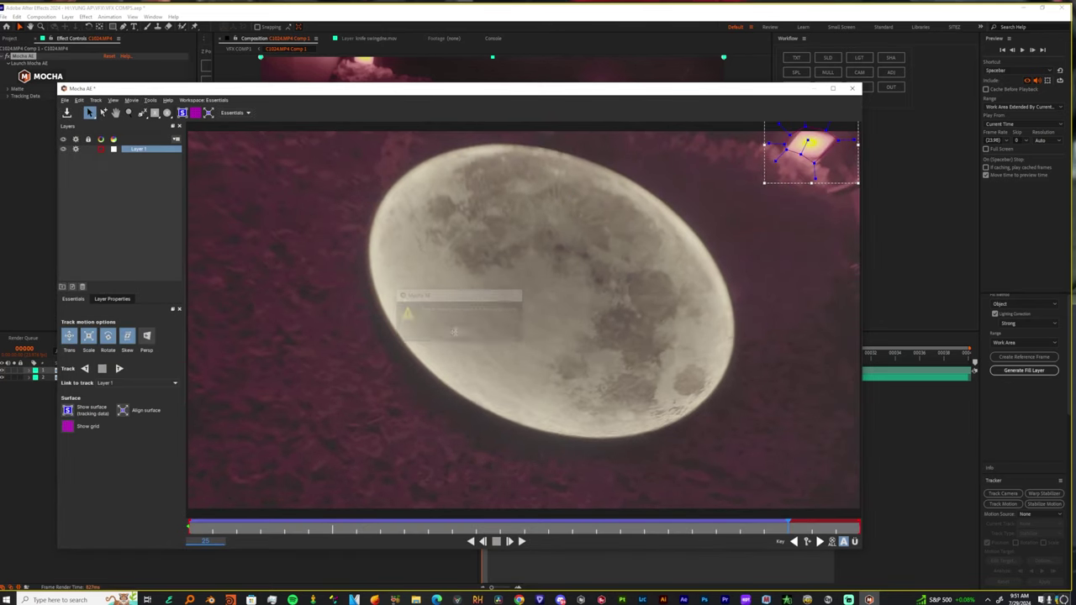
Step: Reposition the tracking spline by hand at frame 26 to follow the lamp as it leaves the picture
left_click(834, 527)
left_click_drag(837, 527, 812, 527)
left_click(802, 132)
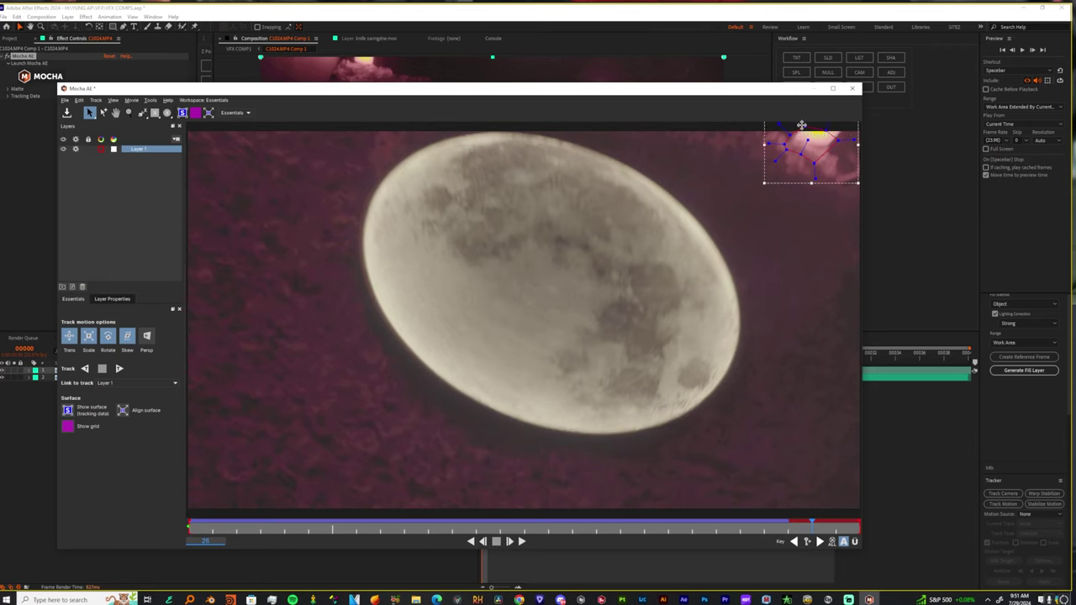
left_click_drag(828, 131, 841, 127)
left_click_drag(816, 161, 796, 137)
Step: Extend the lamp's tracking through frame 26 and close Mocha AE
left_click(794, 542)
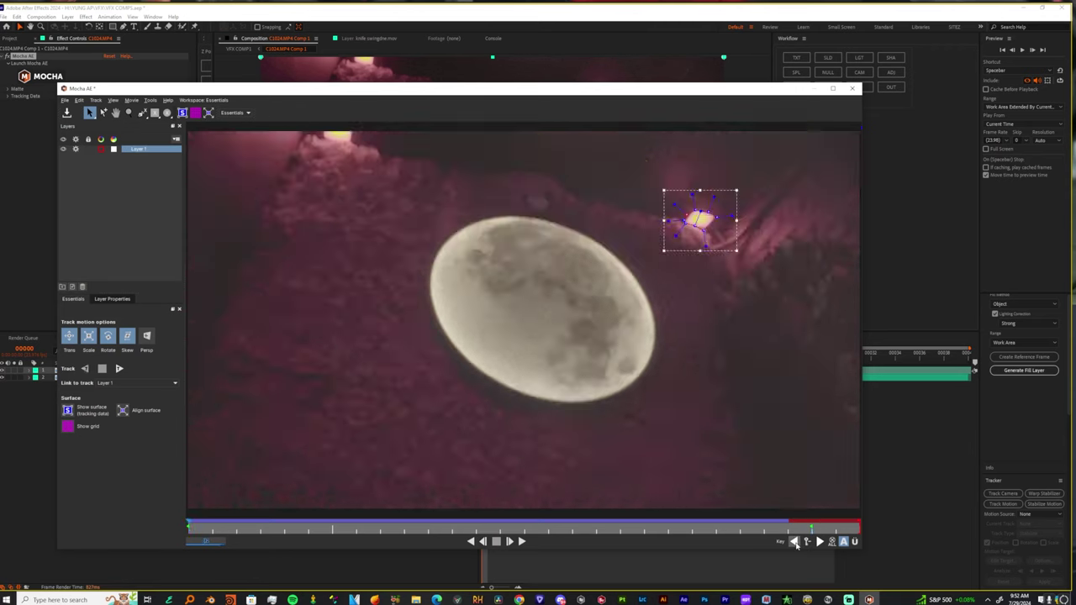
left_click(820, 542)
left_click(832, 541)
left_click(438, 331)
key("Return")
key("ctrl+")
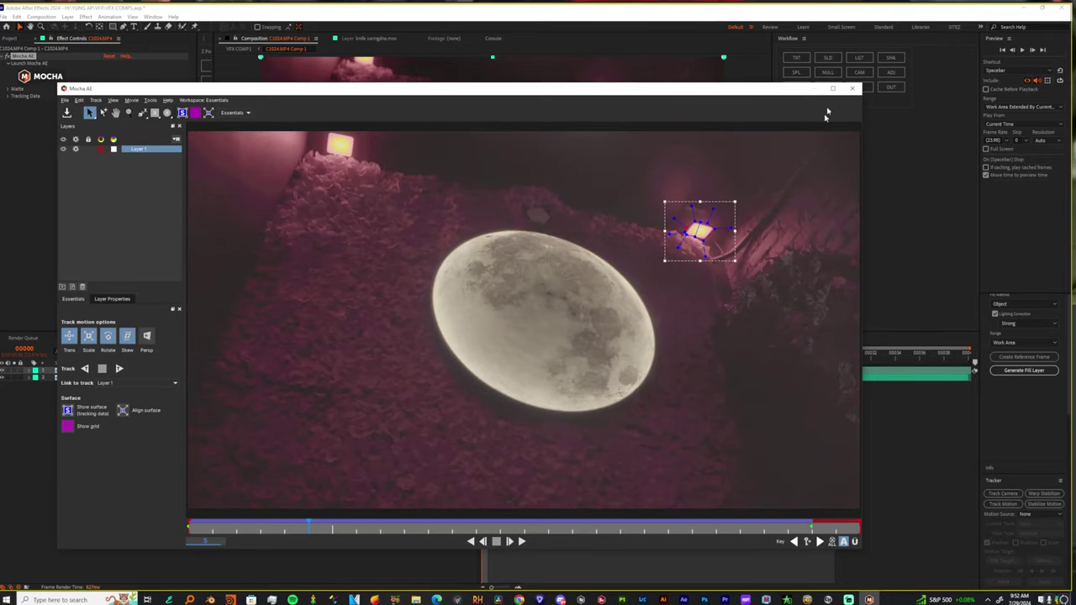
left_click(852, 88)
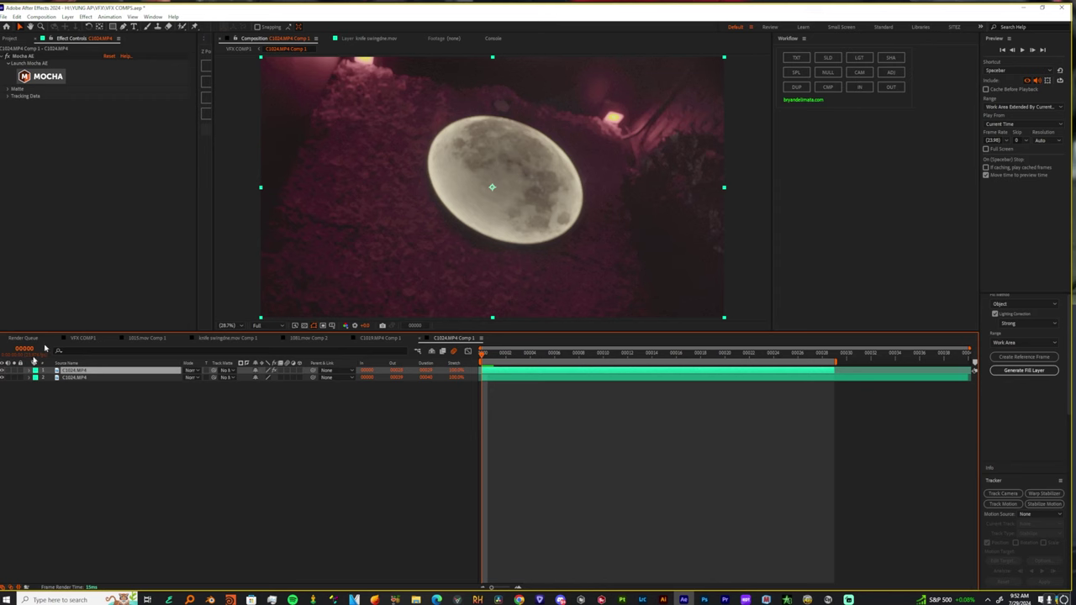
Step: Add a null layer and create track data from the Mocha AE effect on the trimmed footage layer
left_click(827, 73)
left_click(74, 377)
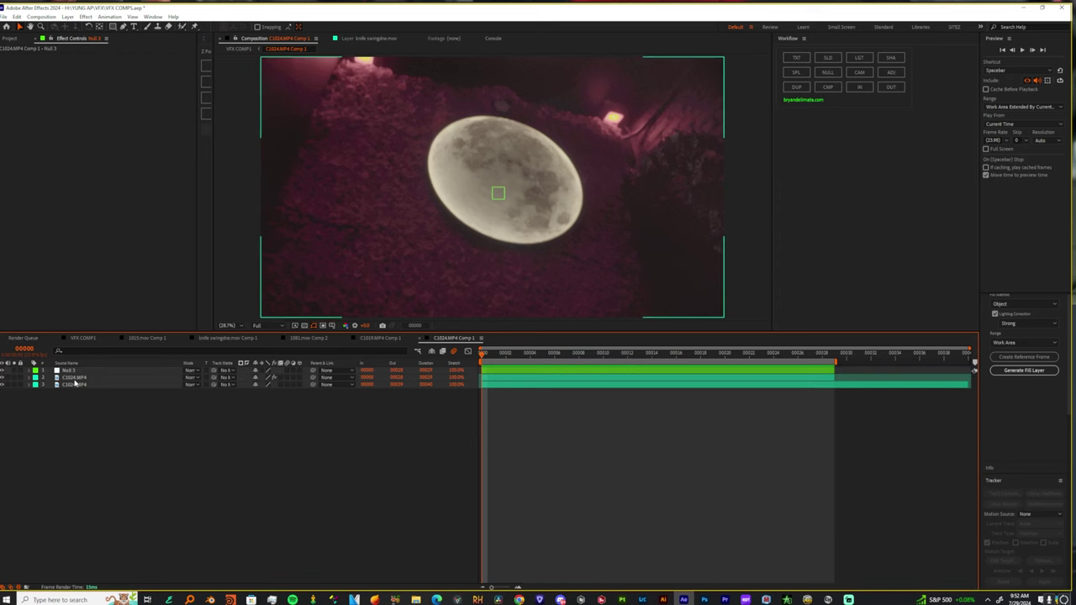
left_click(8, 98)
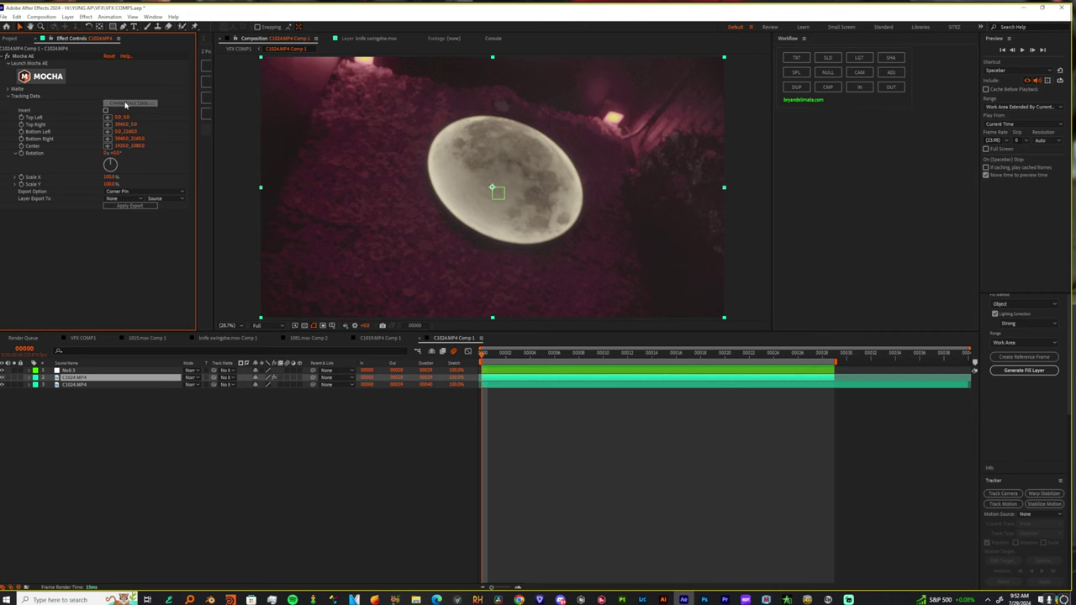
left_click(130, 104)
left_click(198, 164)
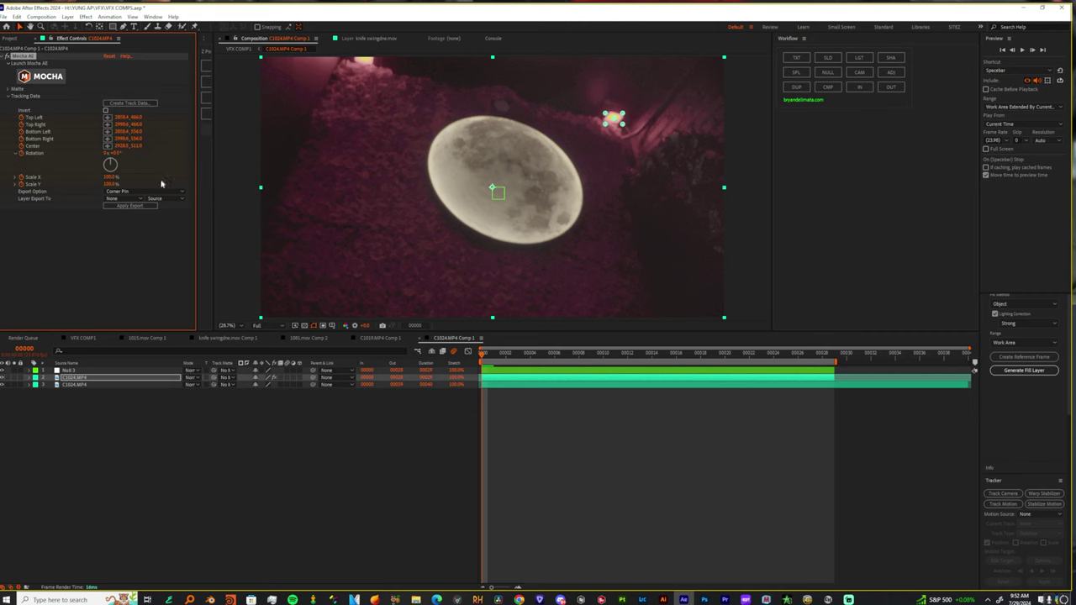
Step: Export the tracking data as Transform to Null 3 and scrub the composition to check that the null follows the lamp
left_click(126, 192)
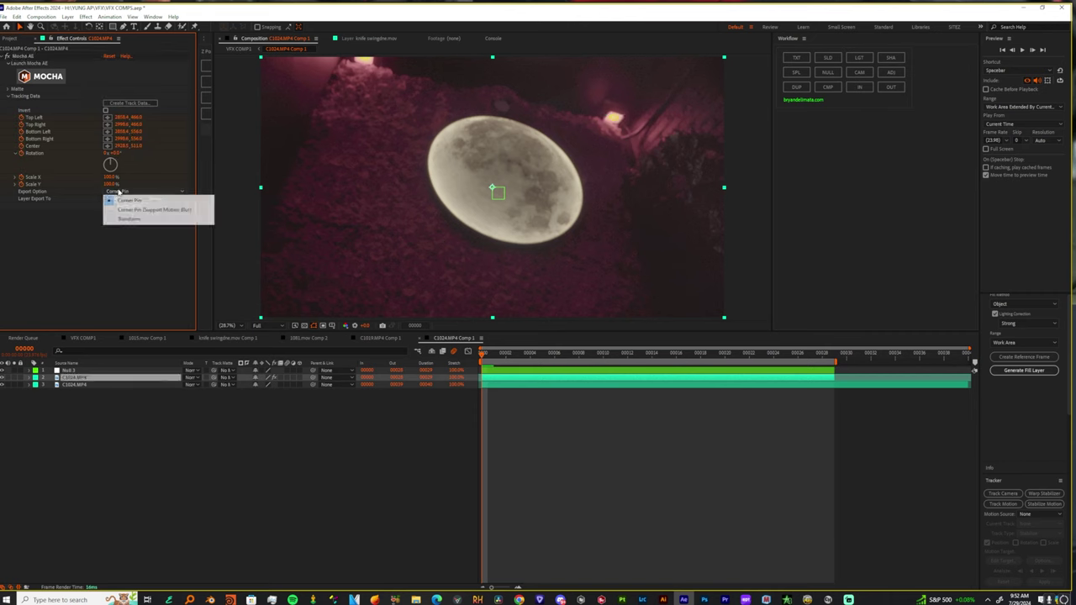
left_click(128, 218)
left_click(122, 198)
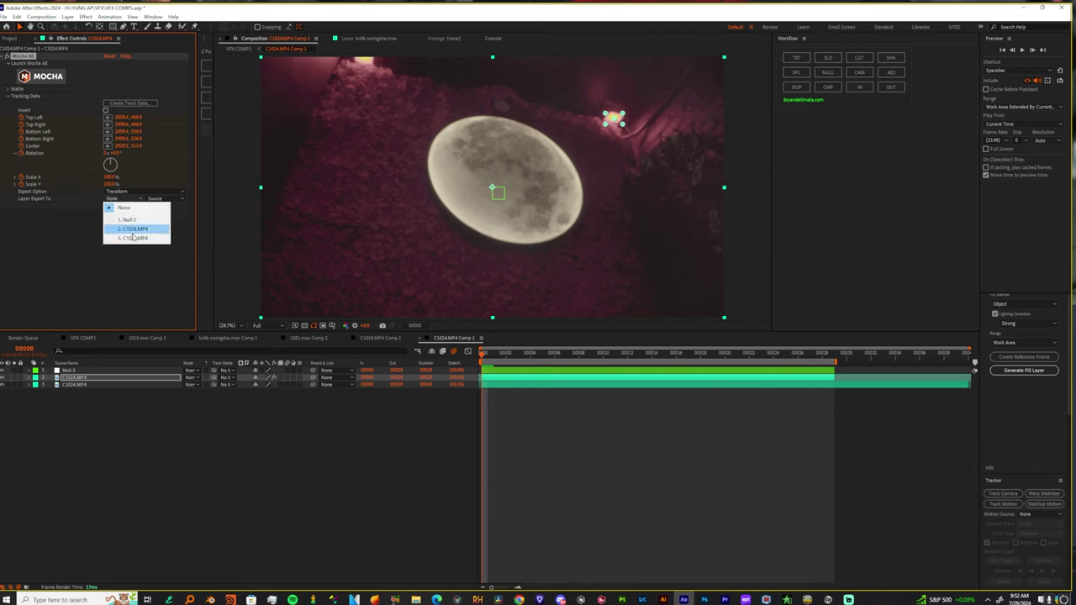
left_click(126, 220)
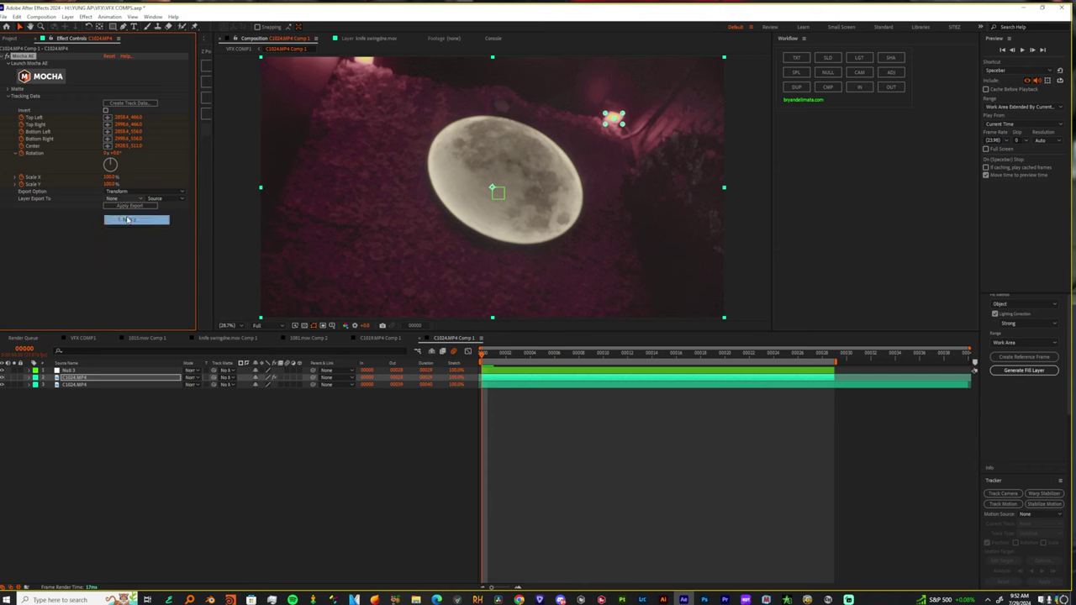
left_click(560, 445)
left_click(570, 354)
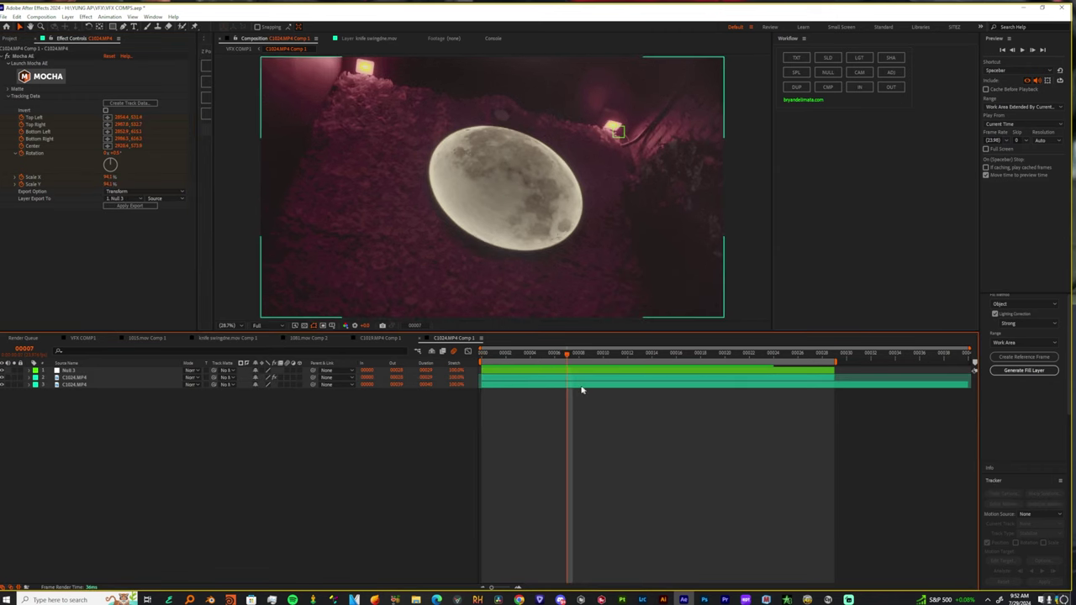
left_click_drag(576, 357, 400, 360)
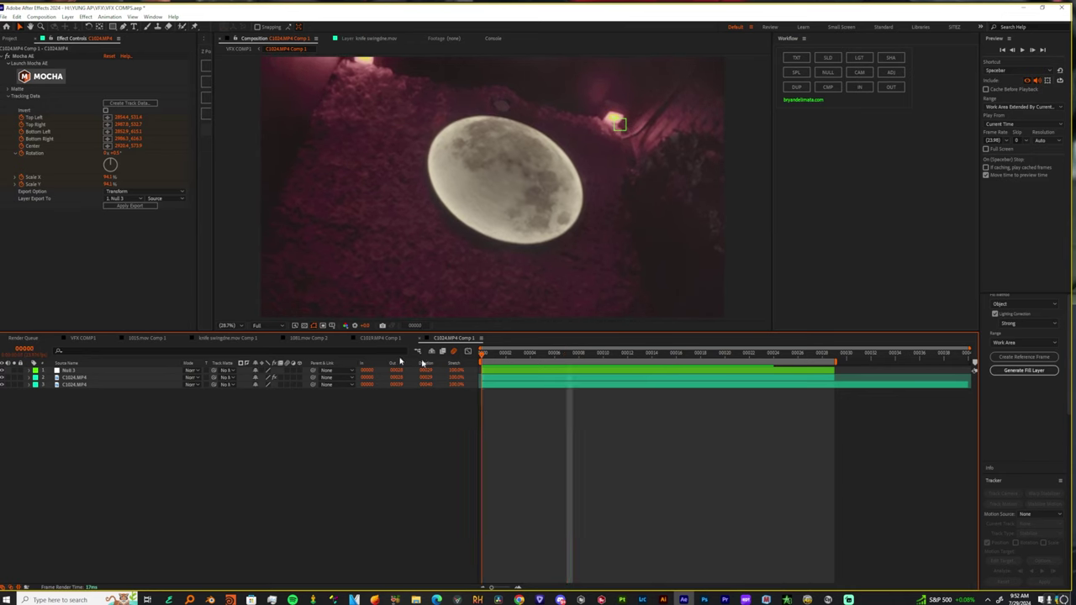
Step: Hide the null and add above it a solid layer with the Optical Flares effect rendered On Transparent
left_click(68, 370)
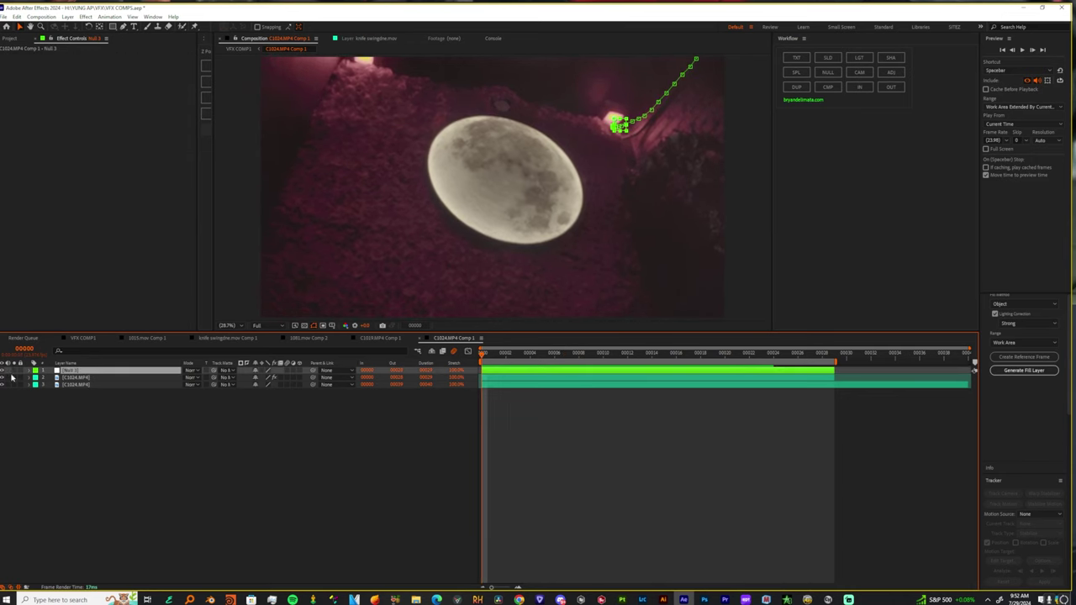
left_click(824, 59)
key("ctrl+space")
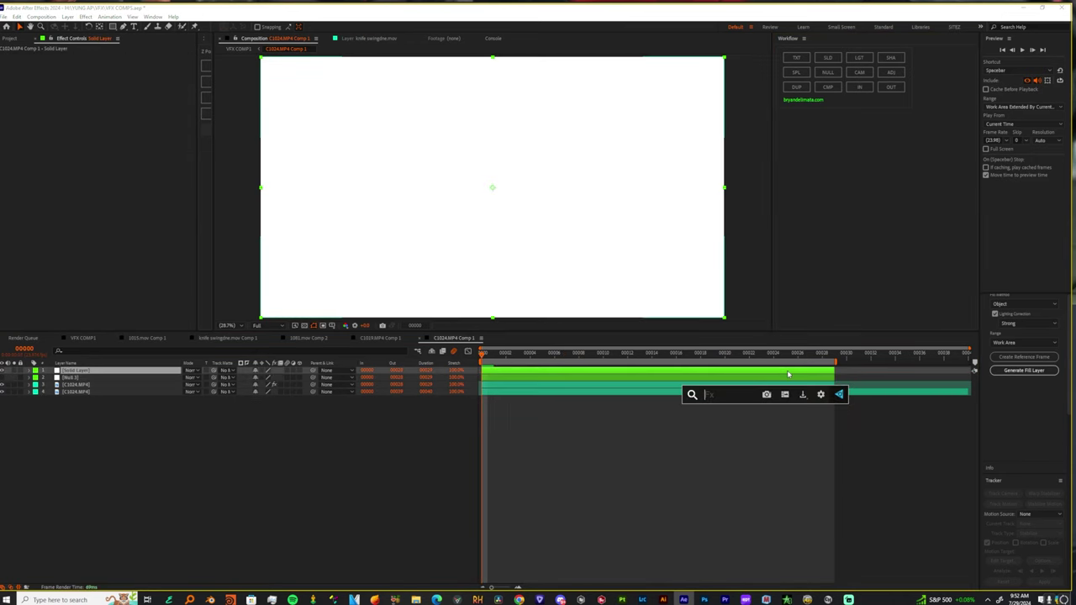
type("optical")
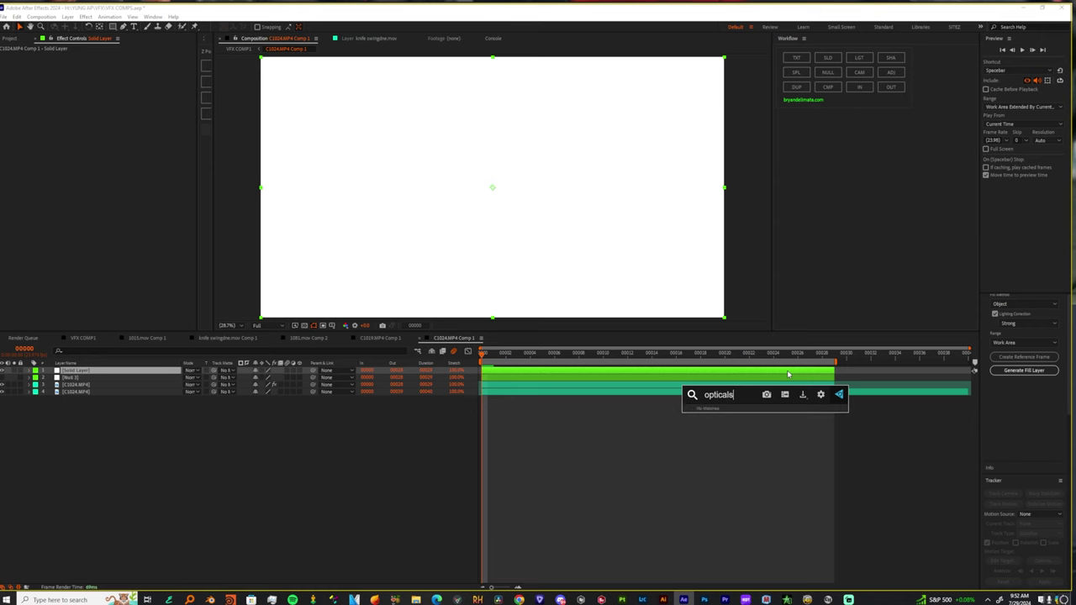
key("Return")
left_click(137, 205)
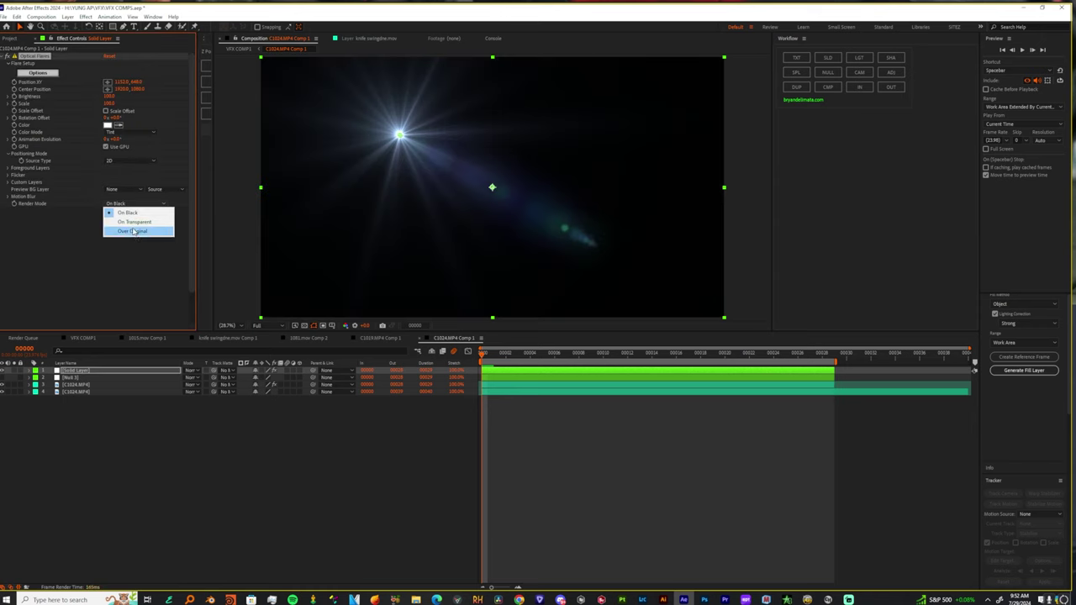
left_click(148, 221)
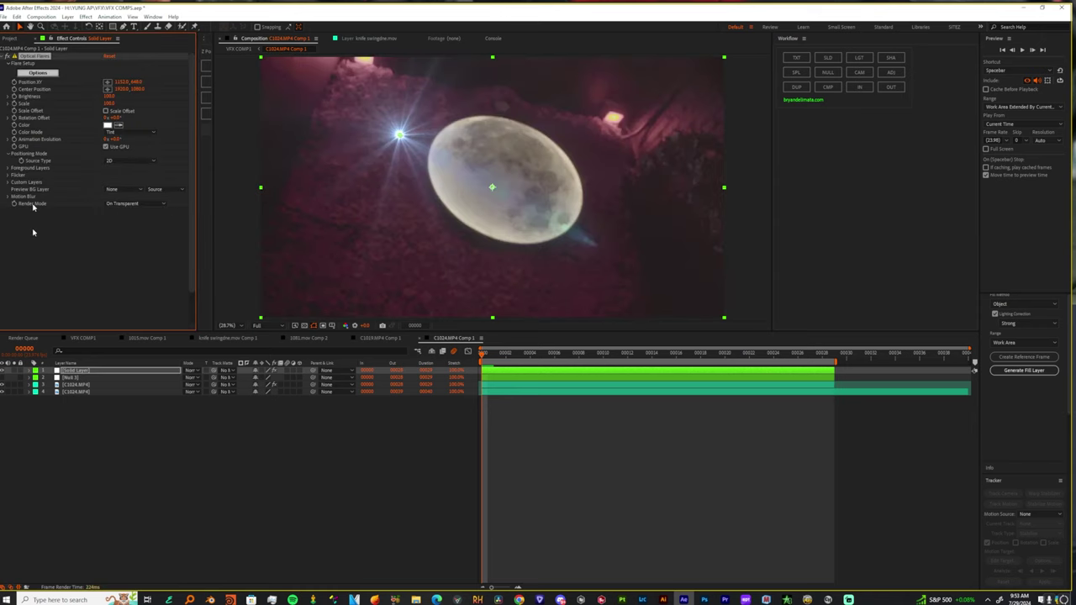
left_click(29, 371)
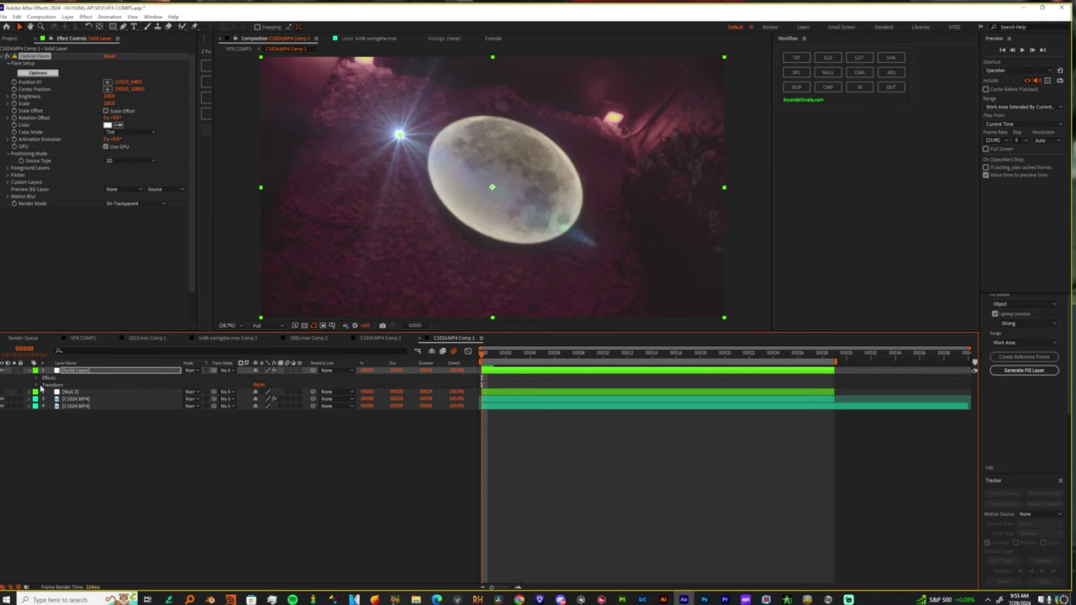
left_click(38, 378)
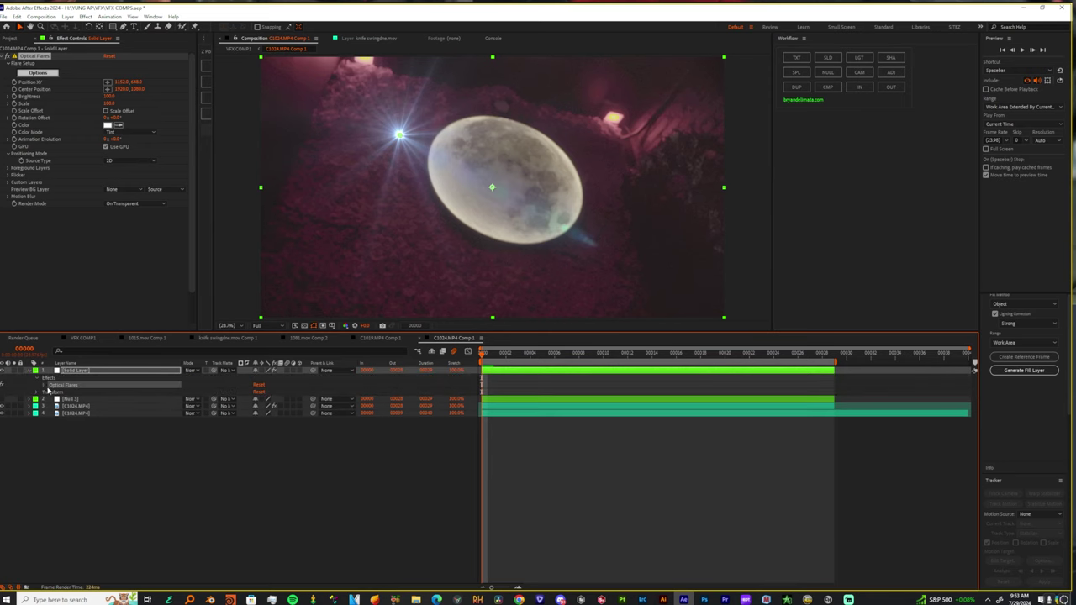
left_click(44, 386)
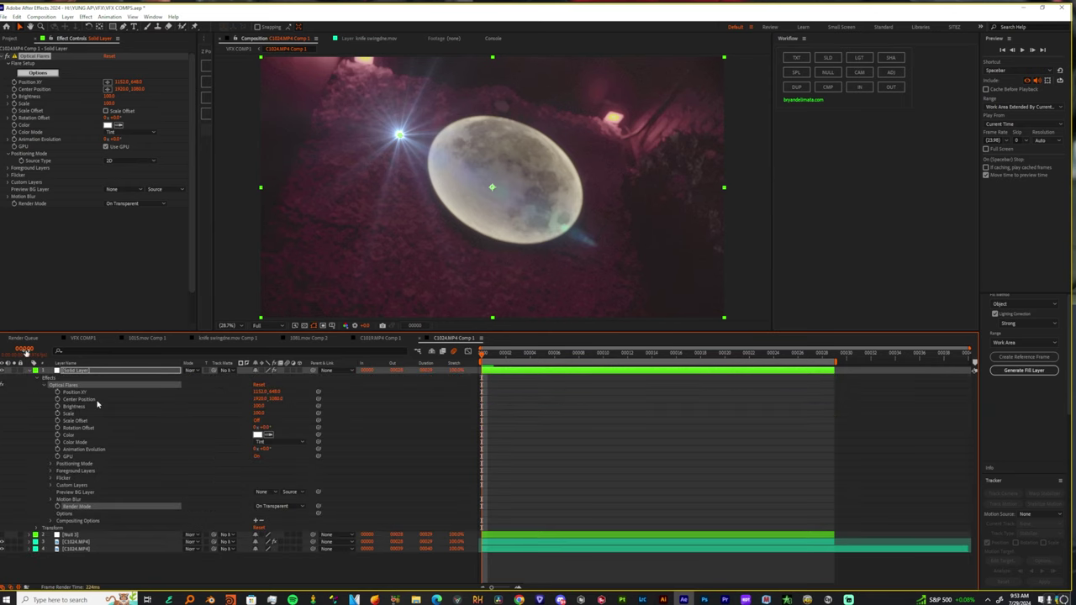
left_click(38, 378)
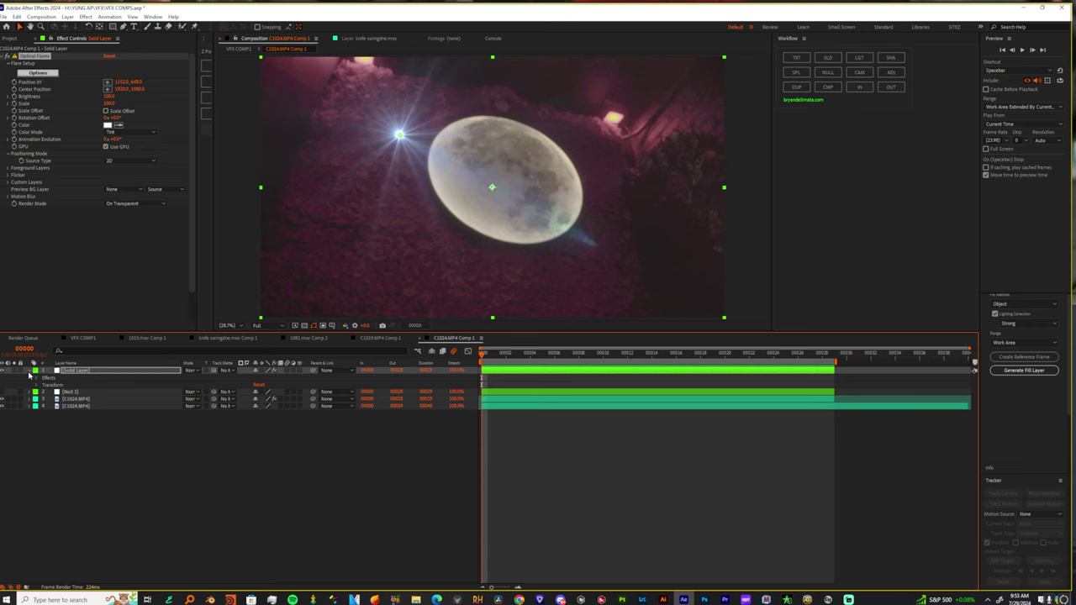
left_click(29, 371)
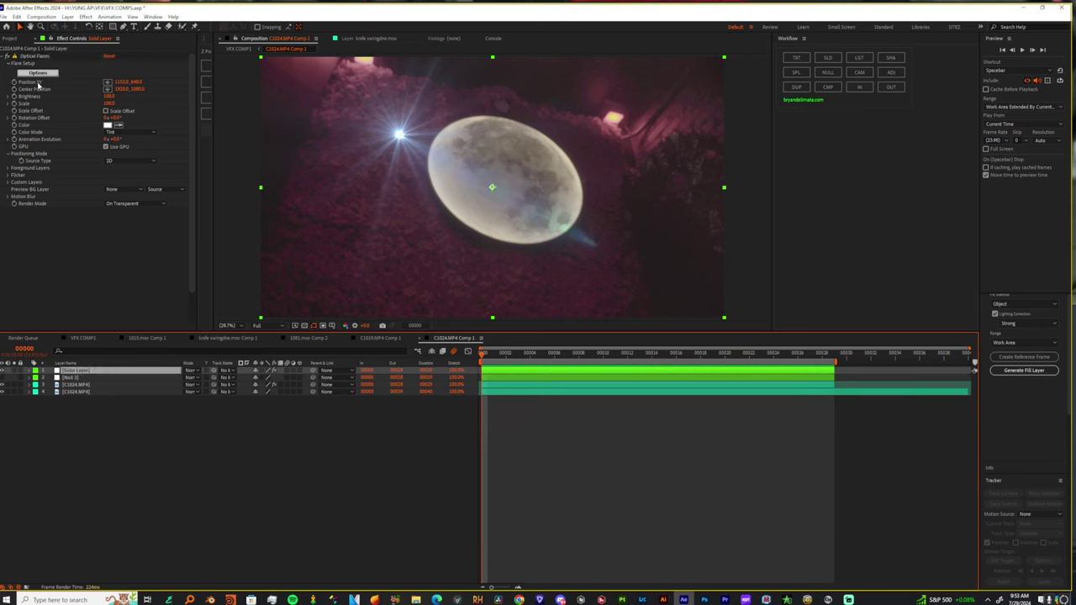
Step: Link the flare's Position XY to Null 3's Position and play the composition to check that the flare follows the lamp
left_click(38, 85)
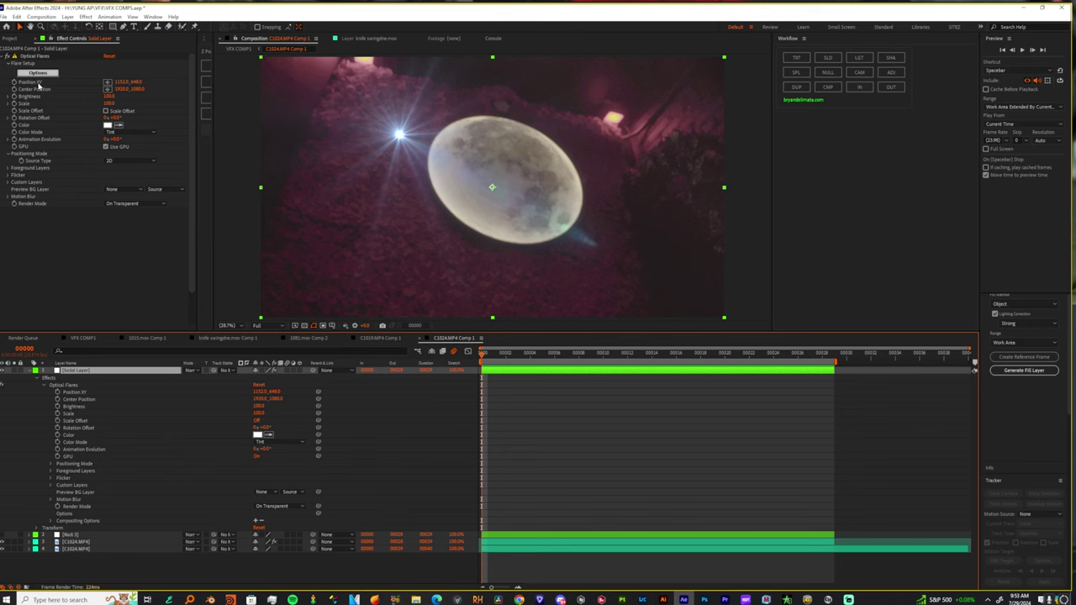
left_click(82, 393)
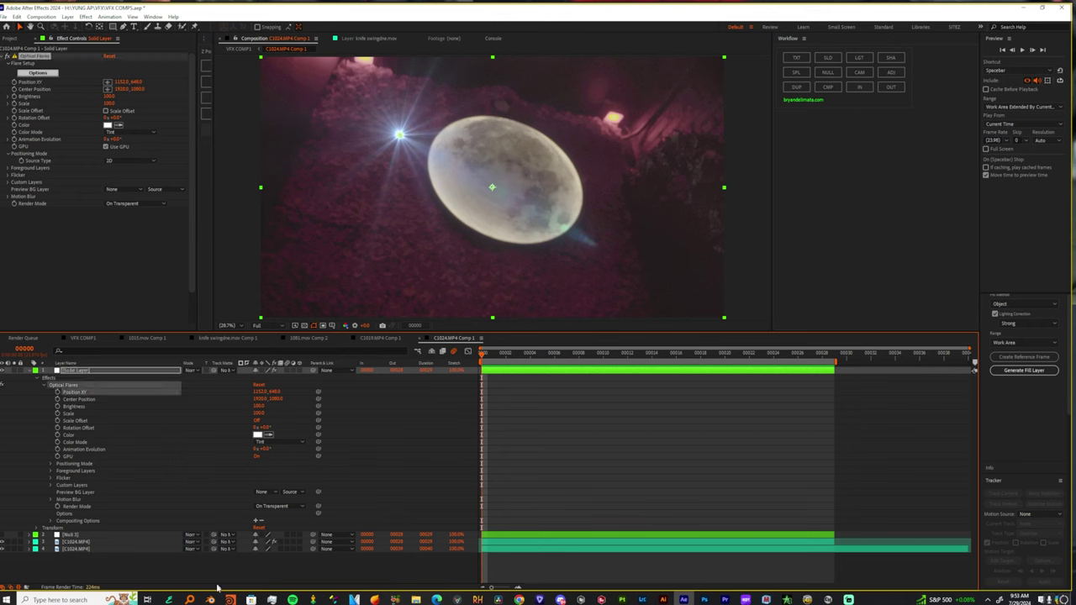
left_click(24, 443)
left_click(76, 536)
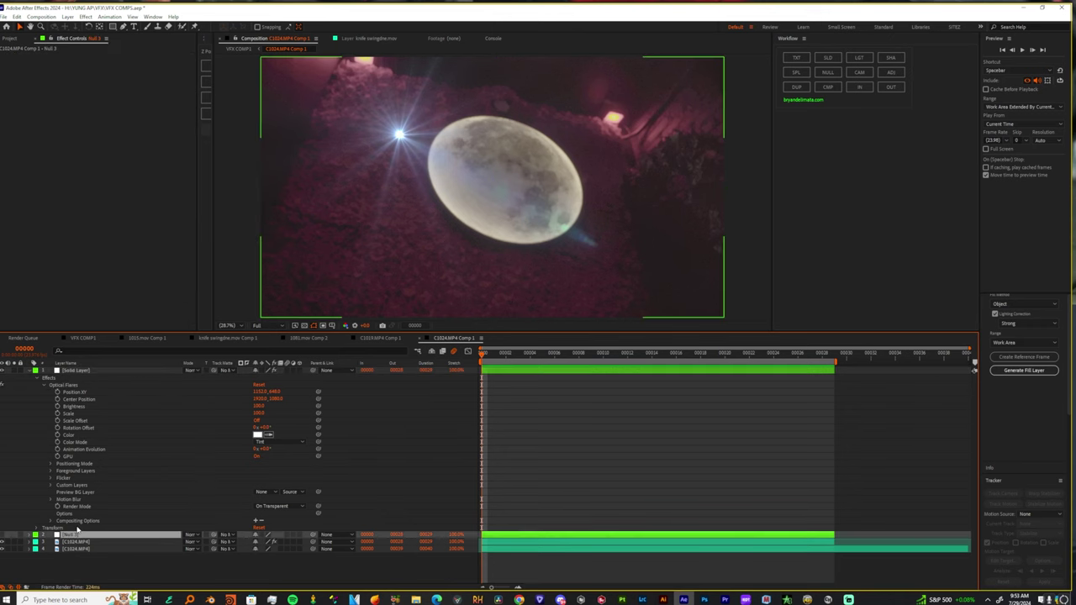
key("p")
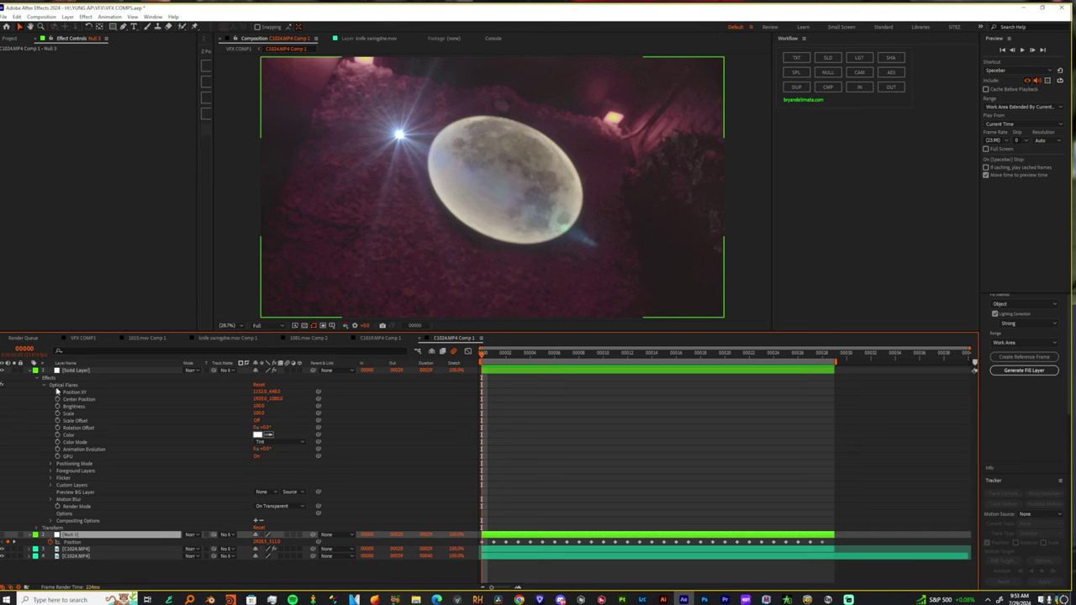
left_click(317, 393)
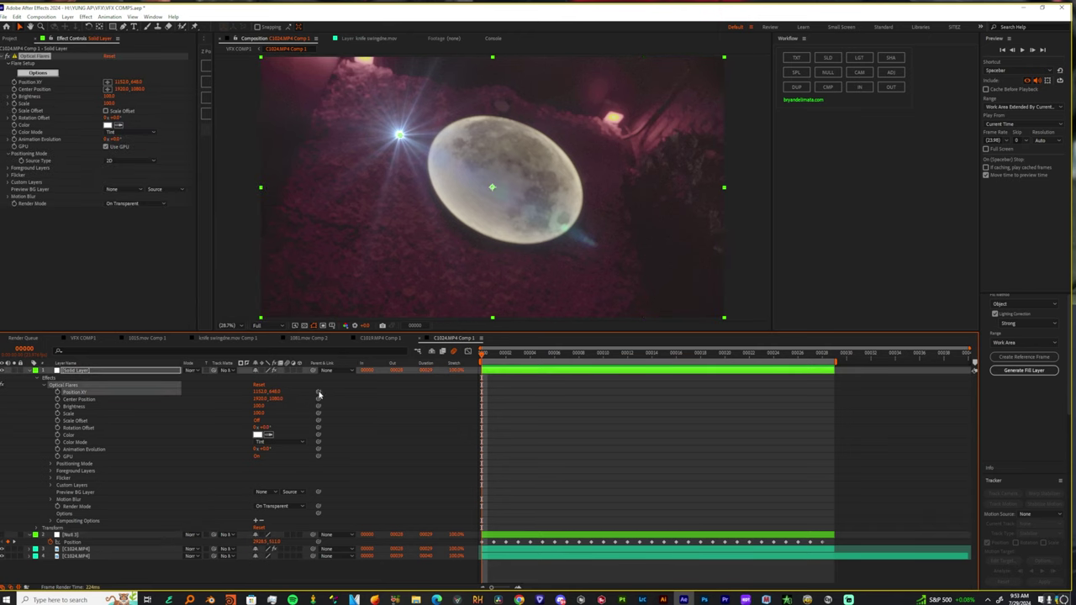
left_click_drag(318, 393, 71, 545)
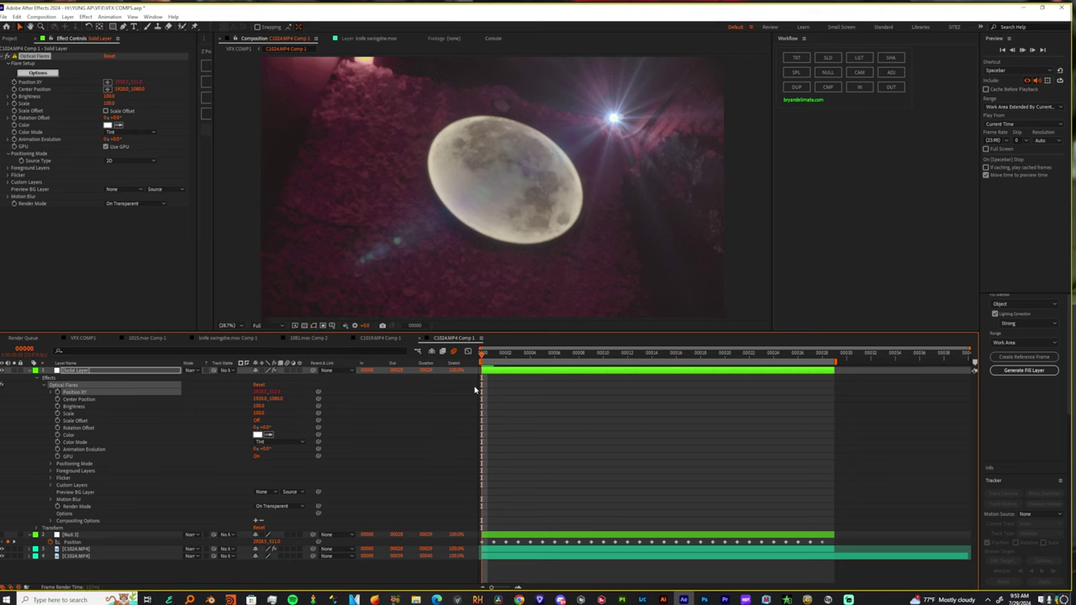
key("space")
key("space")
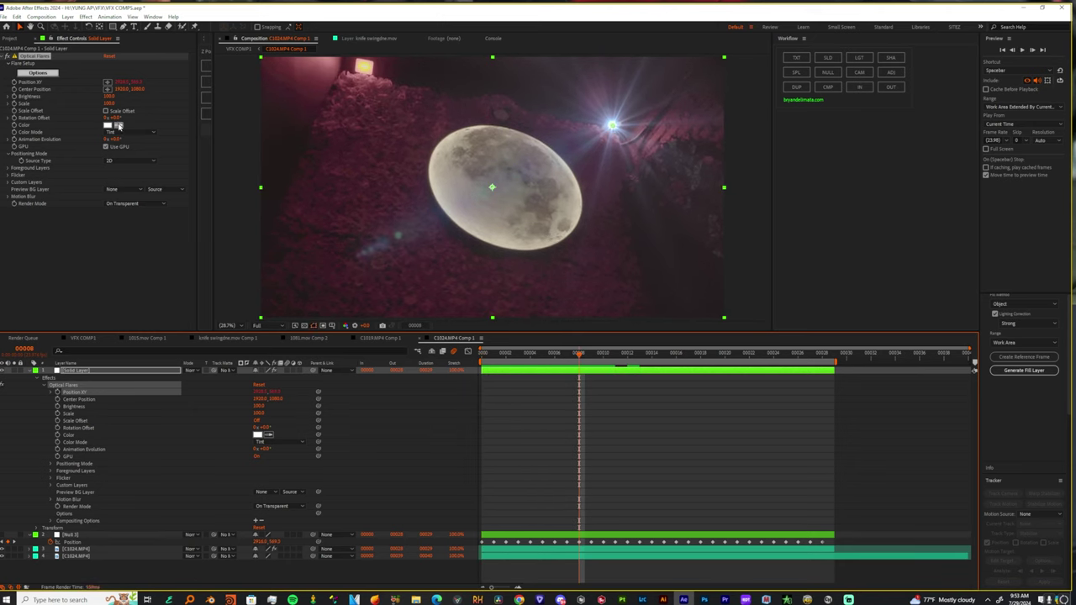
Step: Tint the flare with a pink sampled from the footage's lamp glow, and open the Optical Flares options
left_click(120, 126)
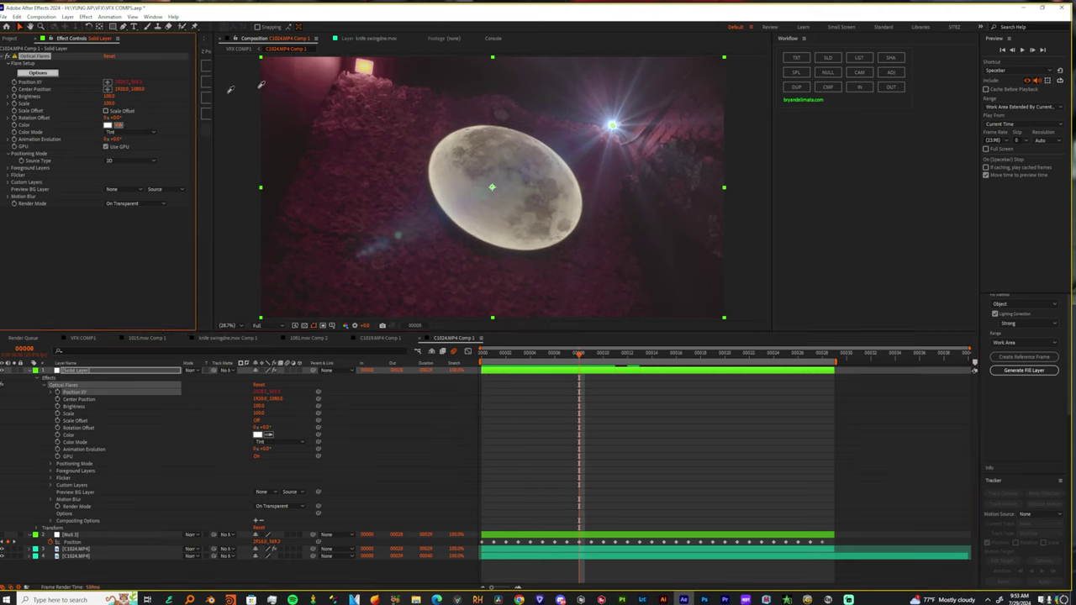
left_click(332, 64)
left_click(619, 435)
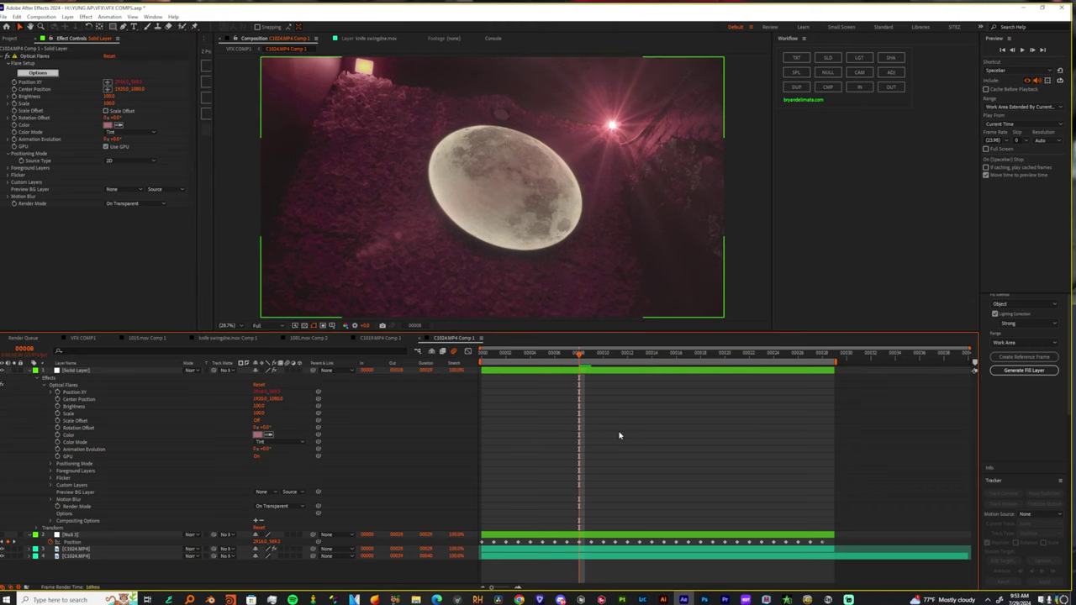
left_click(39, 72)
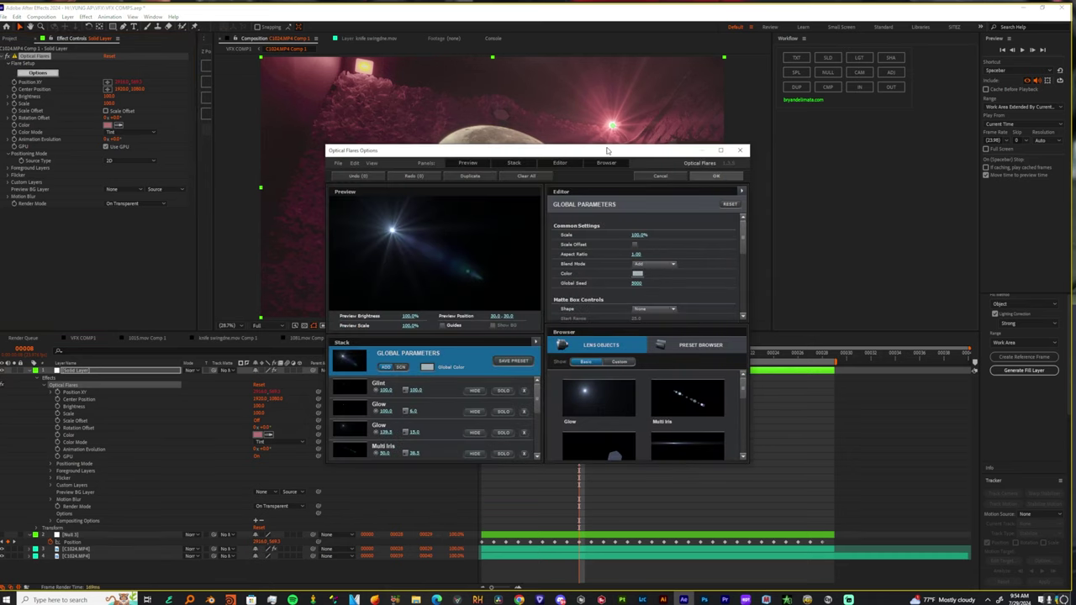
left_click_drag(607, 149, 607, 59)
Step: Set the flare's lens texture image to Dirty and look through the available lens objects
scroll(614, 235, "down", 5)
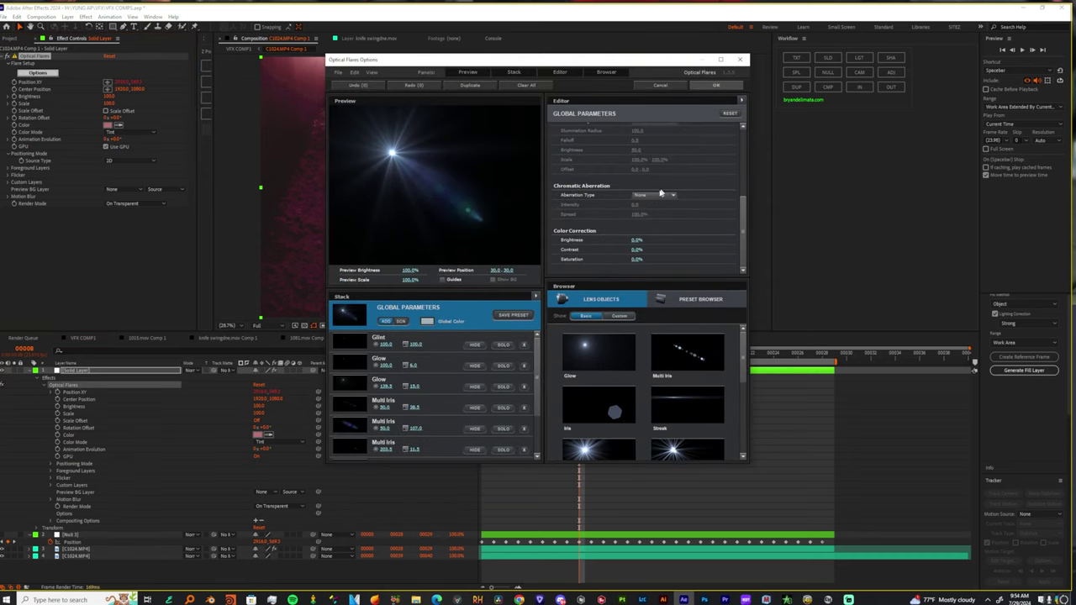
scroll(645, 203, "up", 2)
left_click(660, 179)
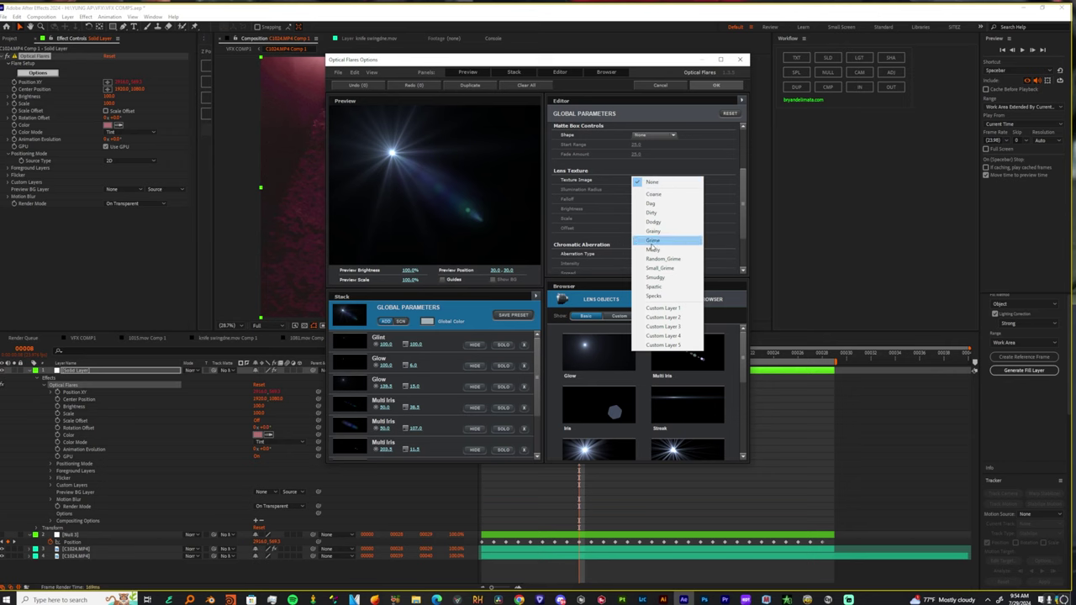
left_click(655, 216)
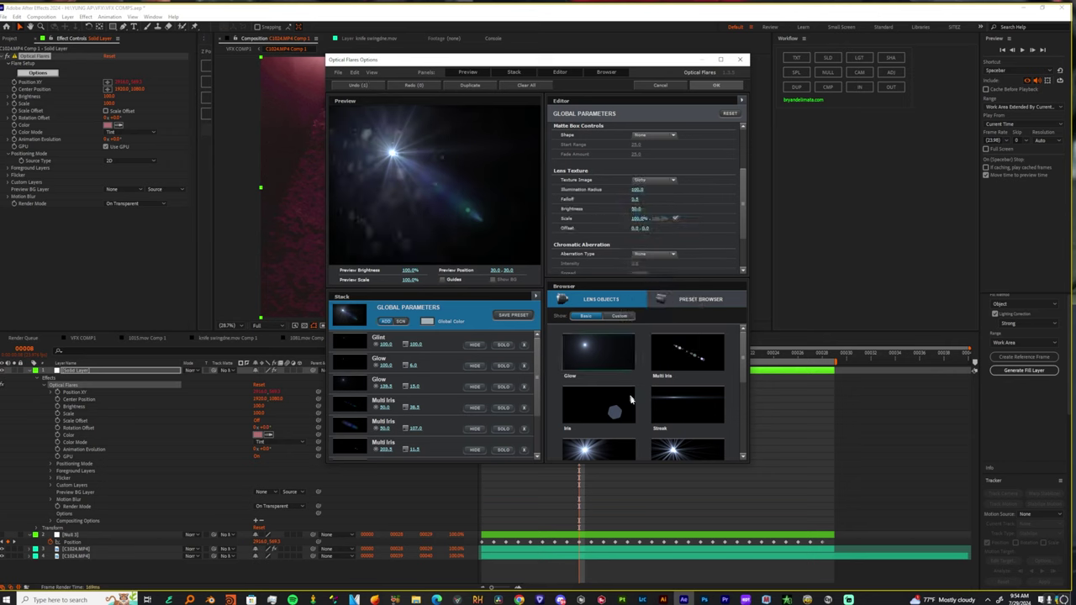
scroll(633, 395, "down", 3)
scroll(406, 388, "down", 3)
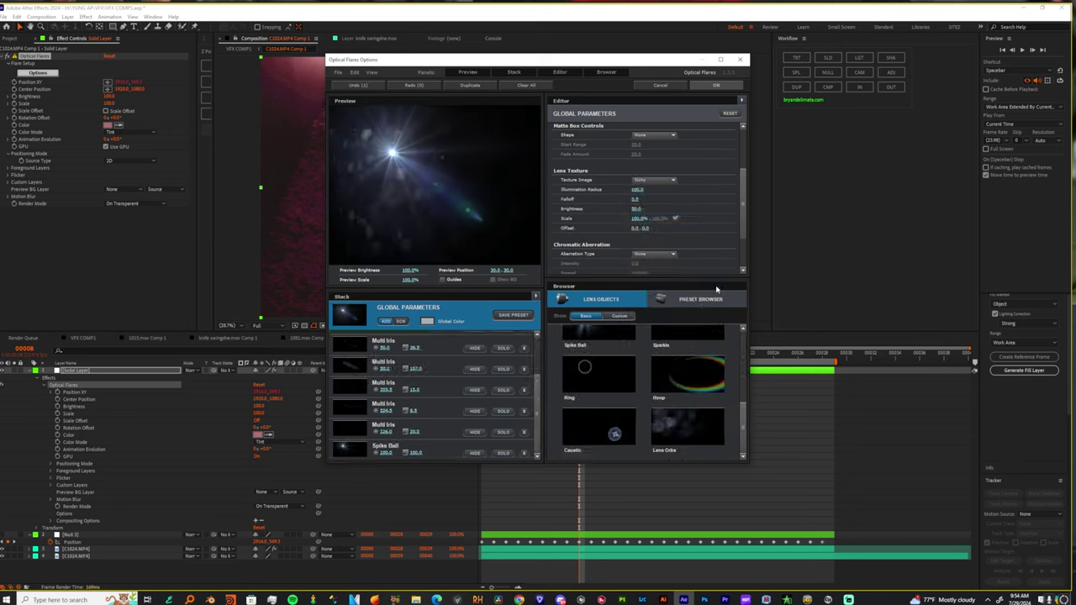
scroll(352, 422, "up", 3)
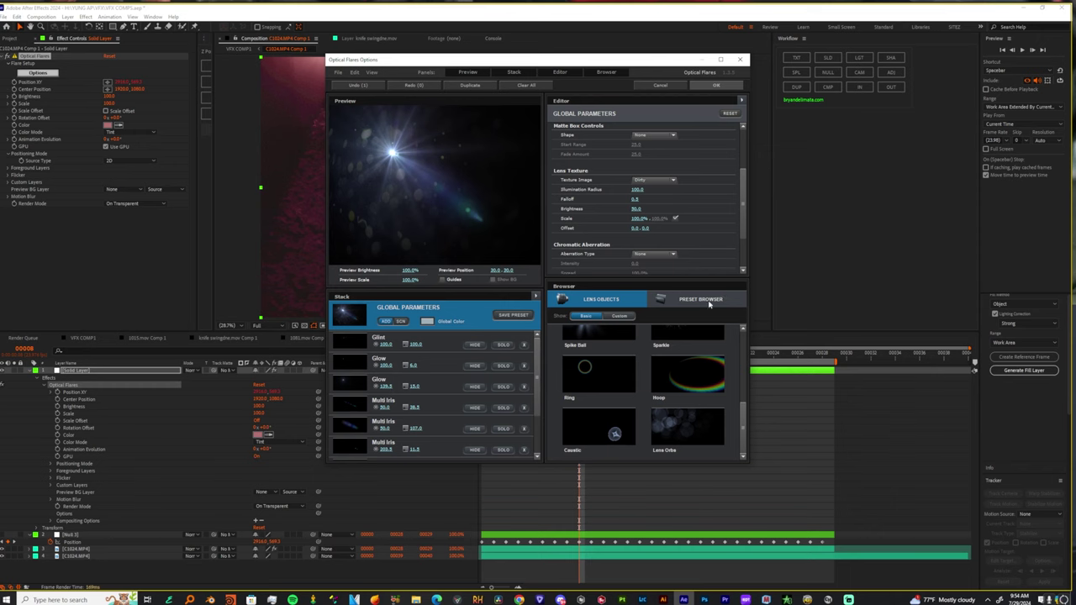
Step: Examine the lens flare presets in the Pro_Presets 1 folder for one that suits the lamp
left_click(702, 299)
scroll(634, 360, "down", 2)
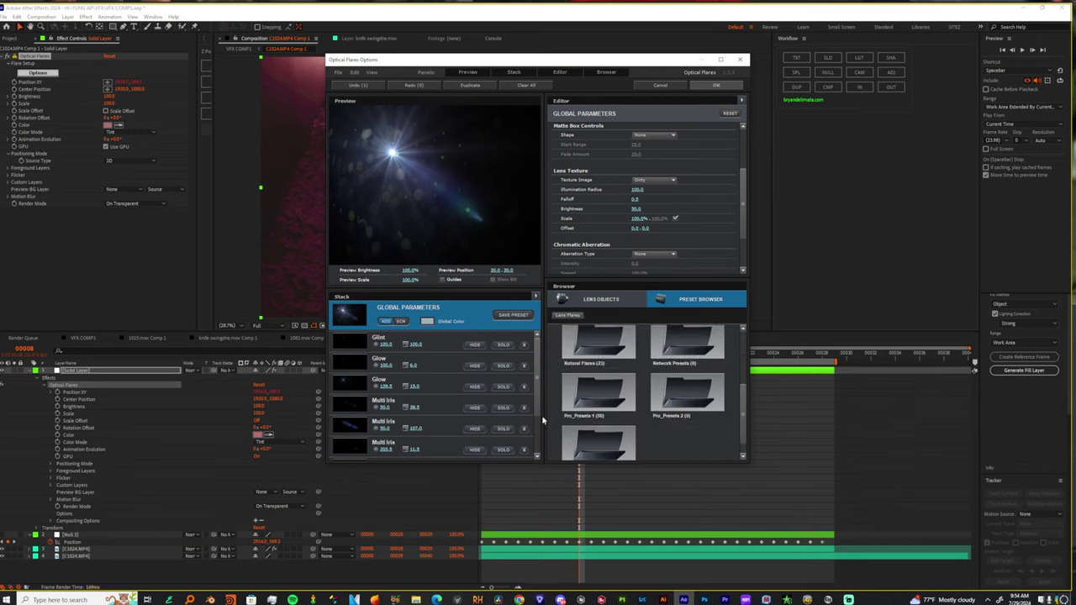
double_click(632, 368)
scroll(614, 351, "down", 6)
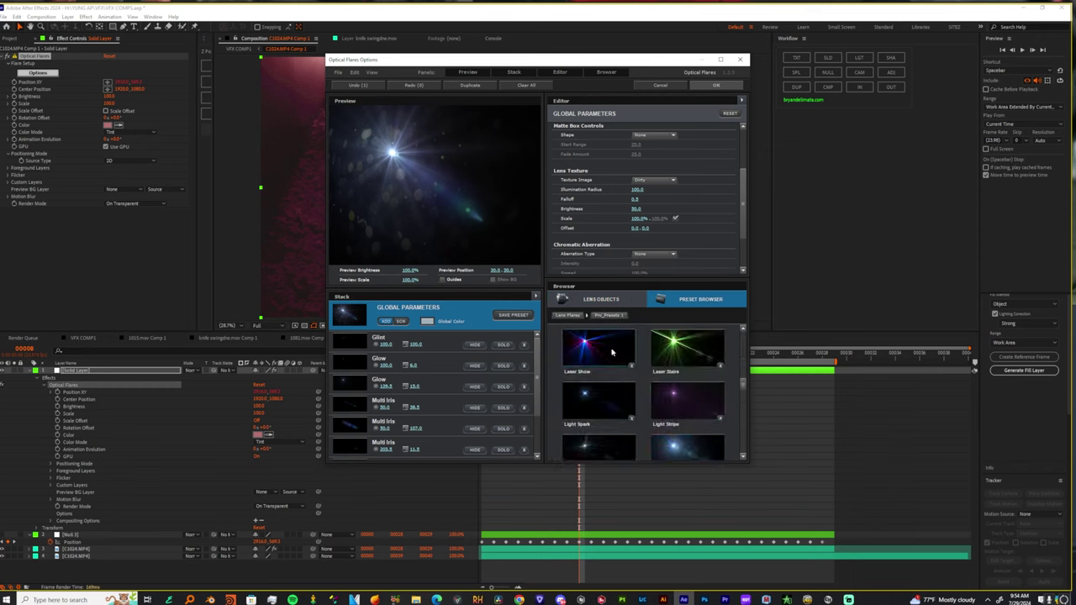
scroll(613, 351, "down", 5)
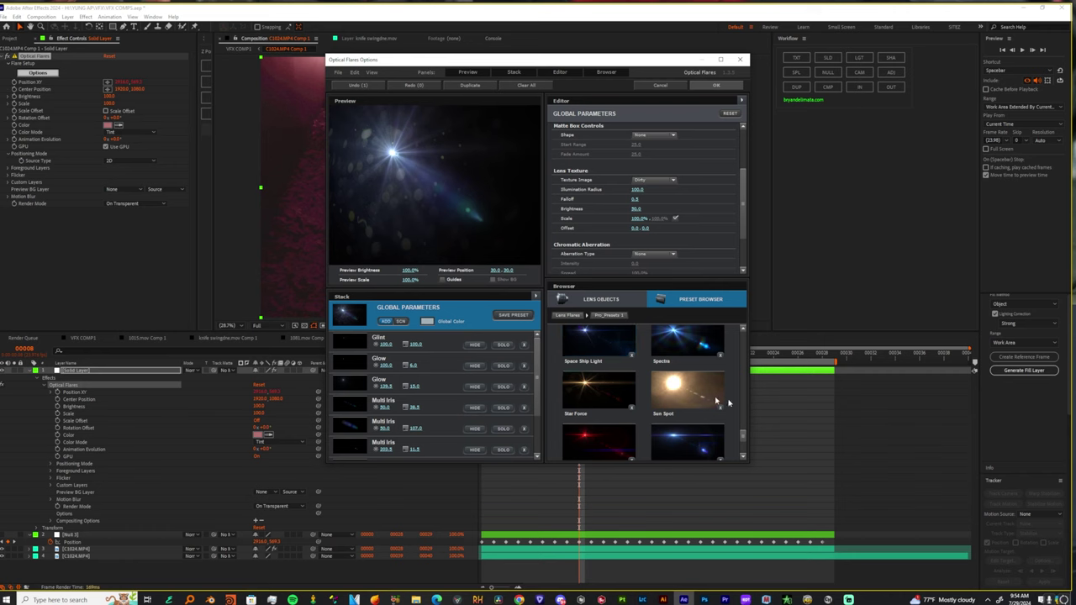
scroll(610, 399, "up", 10)
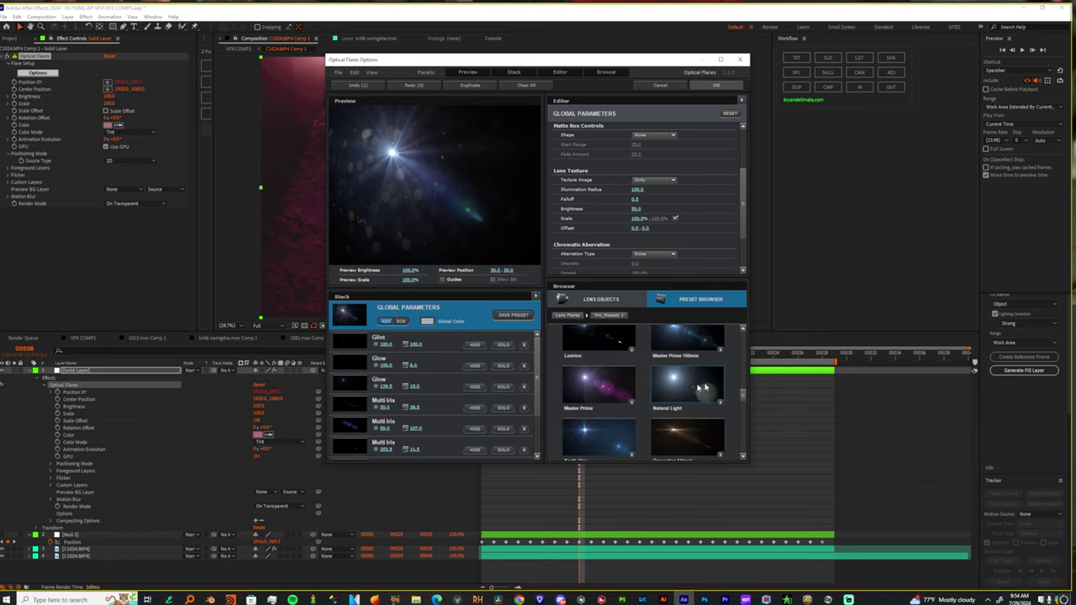
scroll(713, 389, "down", 3)
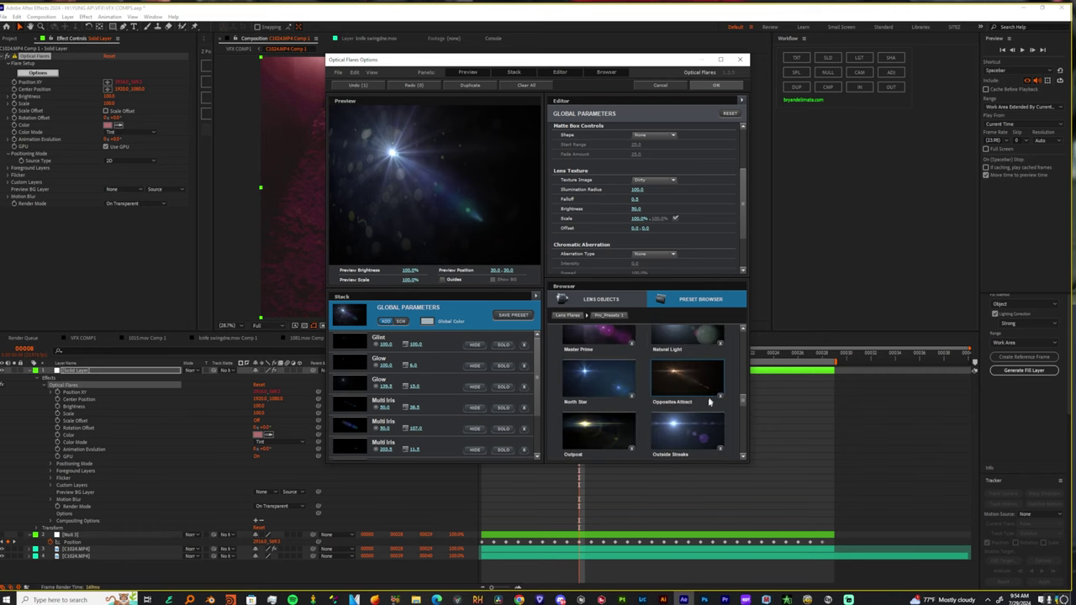
scroll(709, 402, "down", 1)
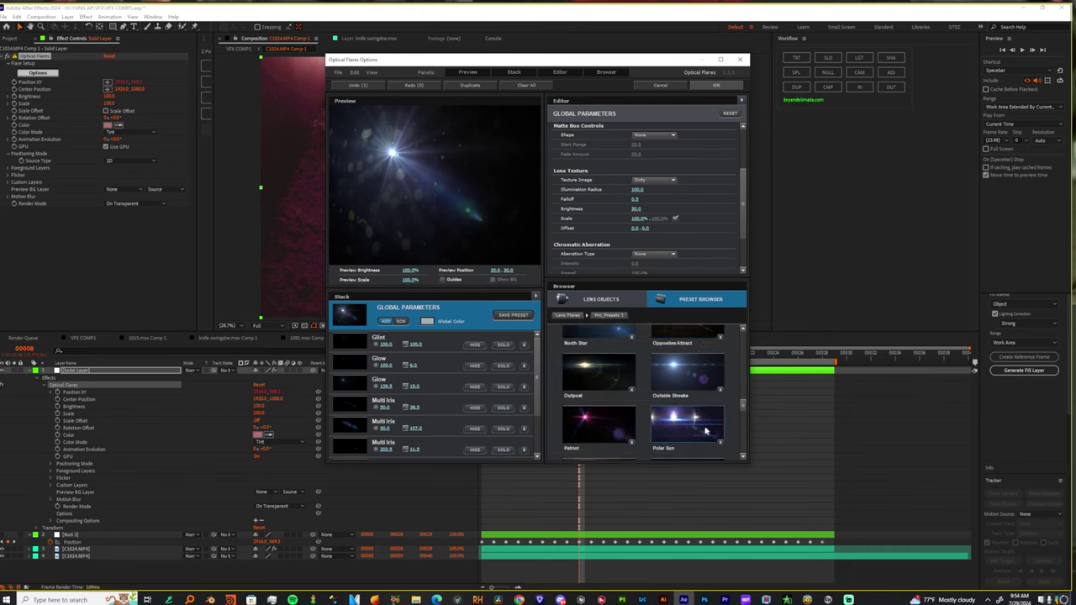
Step: Try the Polar Sun preset and a soft pale-blue glow preset from Pro_Presets 1 on the flare
left_click(697, 430)
scroll(696, 430, "up", 3)
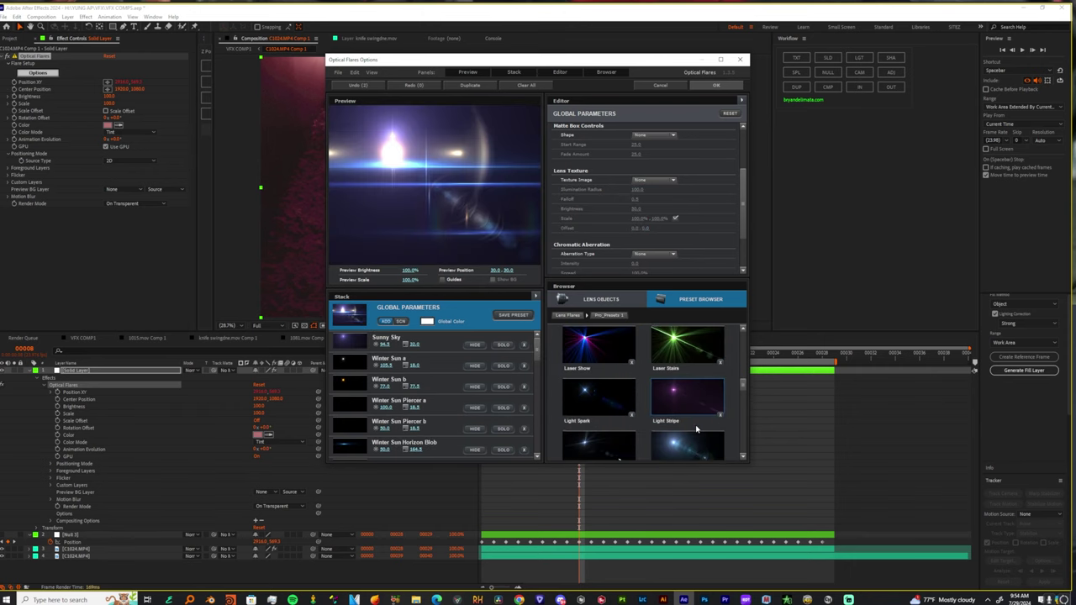
scroll(697, 430, "down", 1)
left_click(694, 388)
scroll(684, 397, "up", 5)
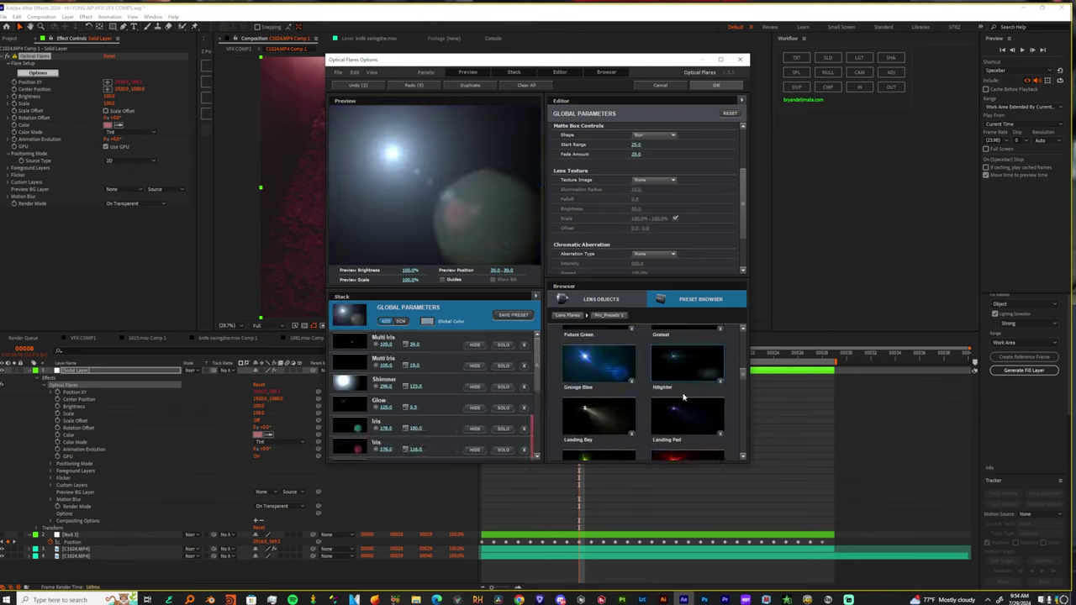
scroll(684, 397, "up", 3)
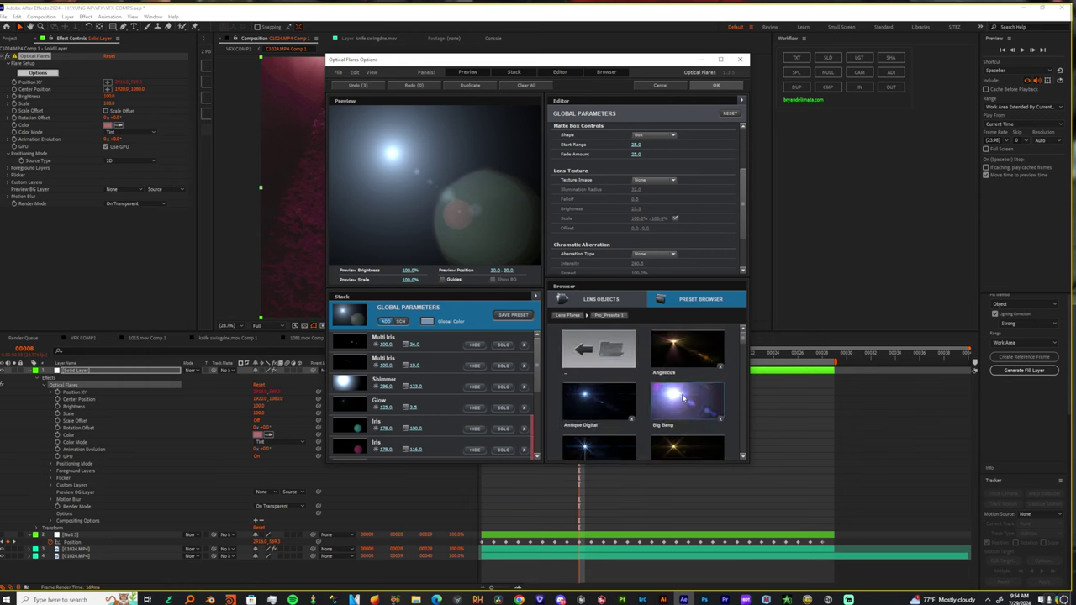
Step: Apply the Crazy Light preset from the Light folder to the flare and accept the Optical Flares options
left_click(599, 349)
scroll(678, 399, "down", 2)
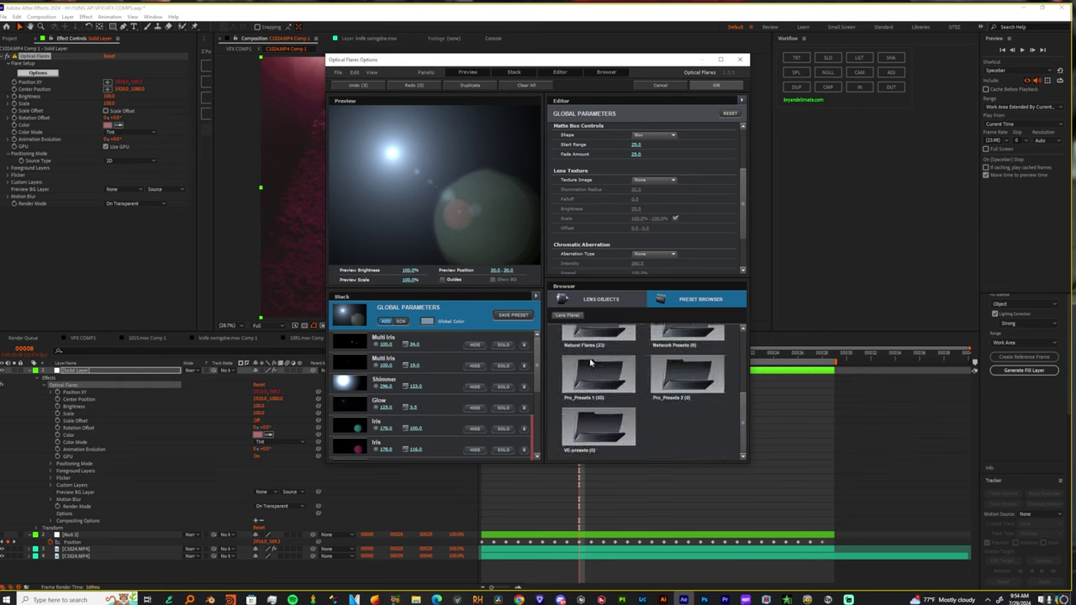
scroll(590, 363, "up", 2)
left_click(599, 391)
scroll(604, 396, "down", 1)
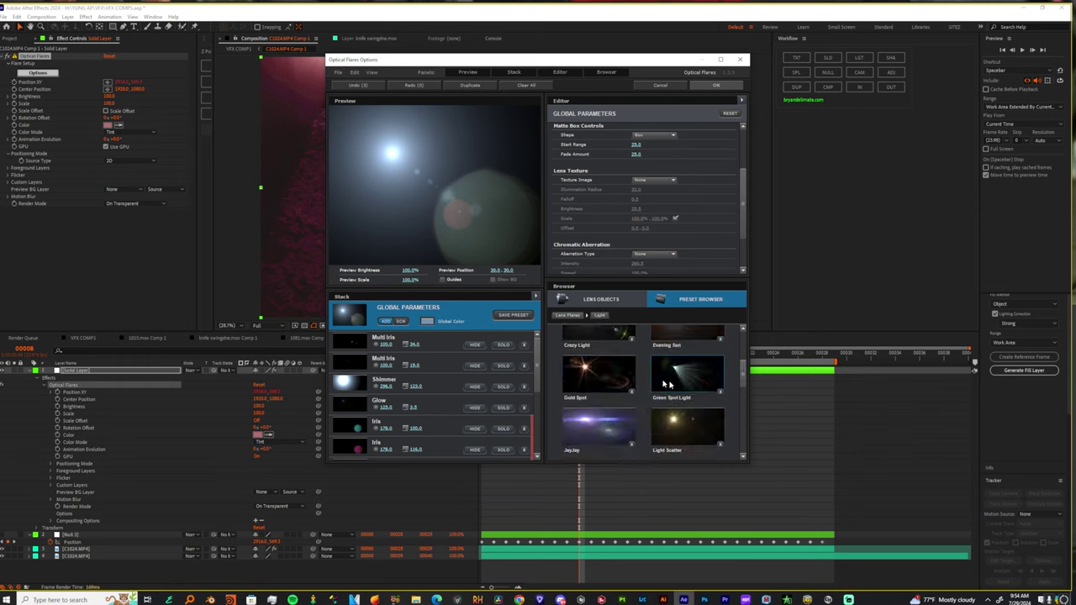
scroll(605, 391, "up", 1)
scroll(607, 387, "down", 1)
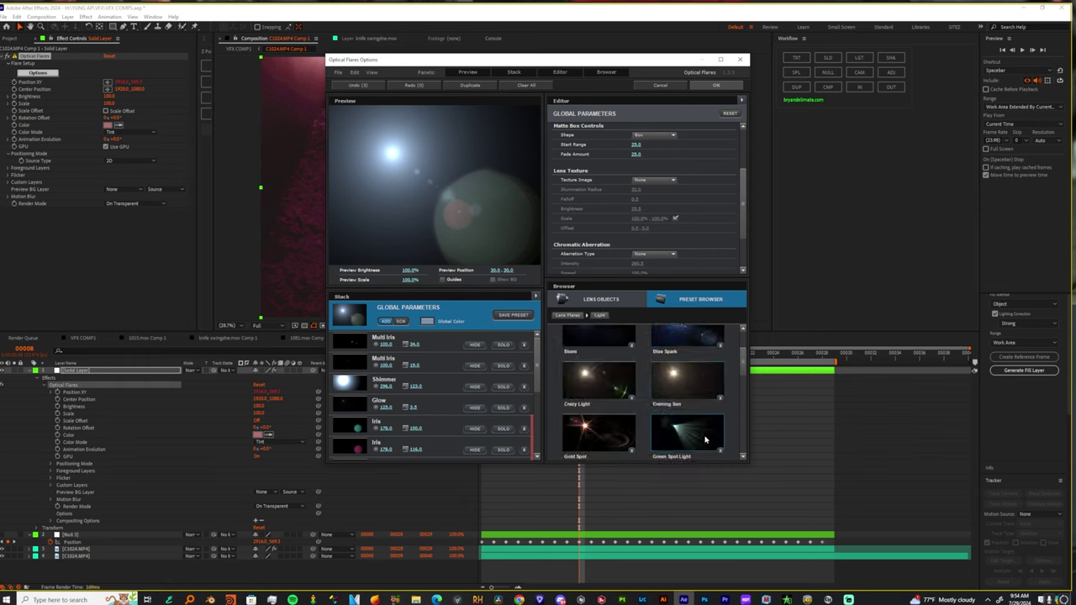
left_click(599, 380)
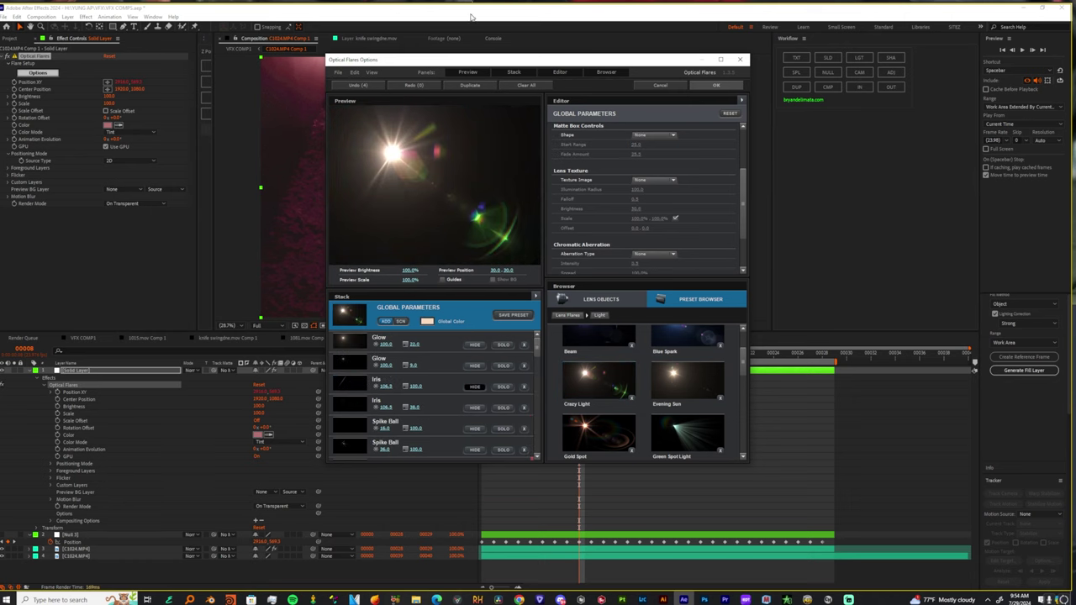
left_click(715, 86)
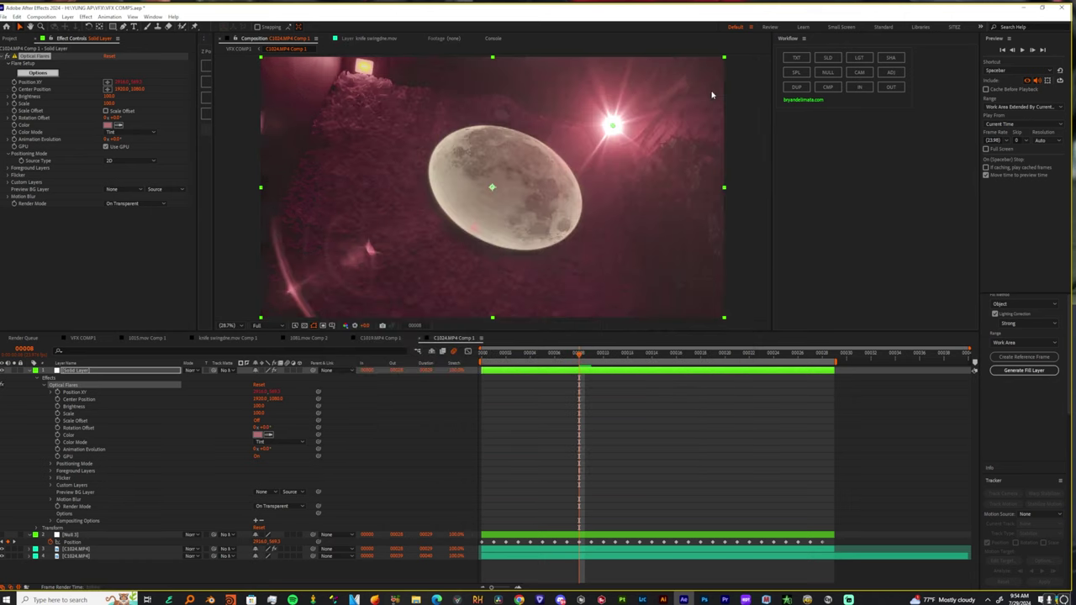
Step: Set the flare's flicker type to Sharp with speed 99 and amount 99
scroll(529, 247, "down", 4)
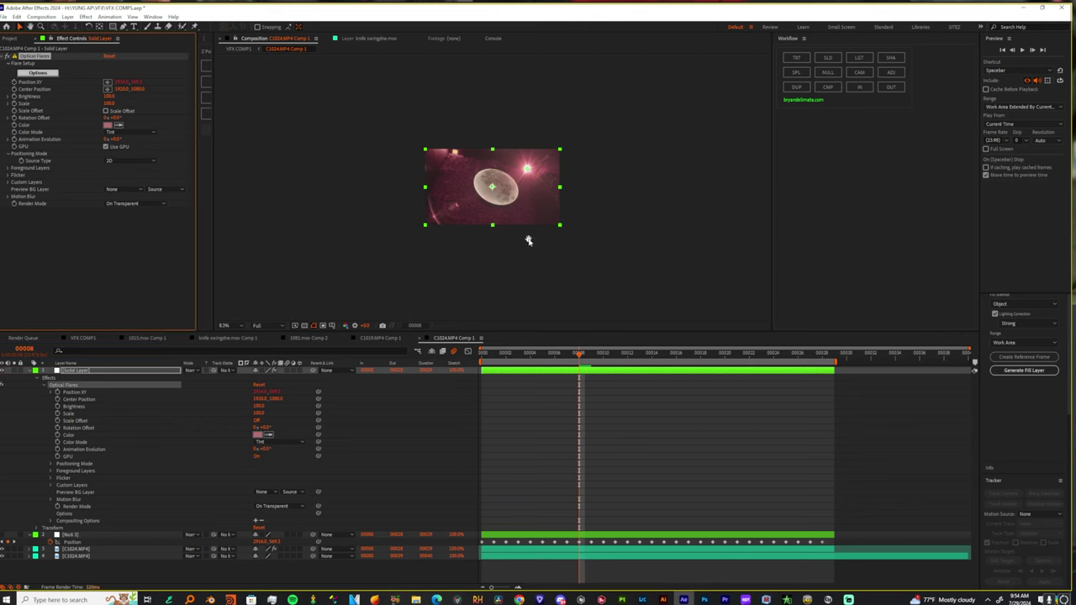
key("space")
left_click(8, 176)
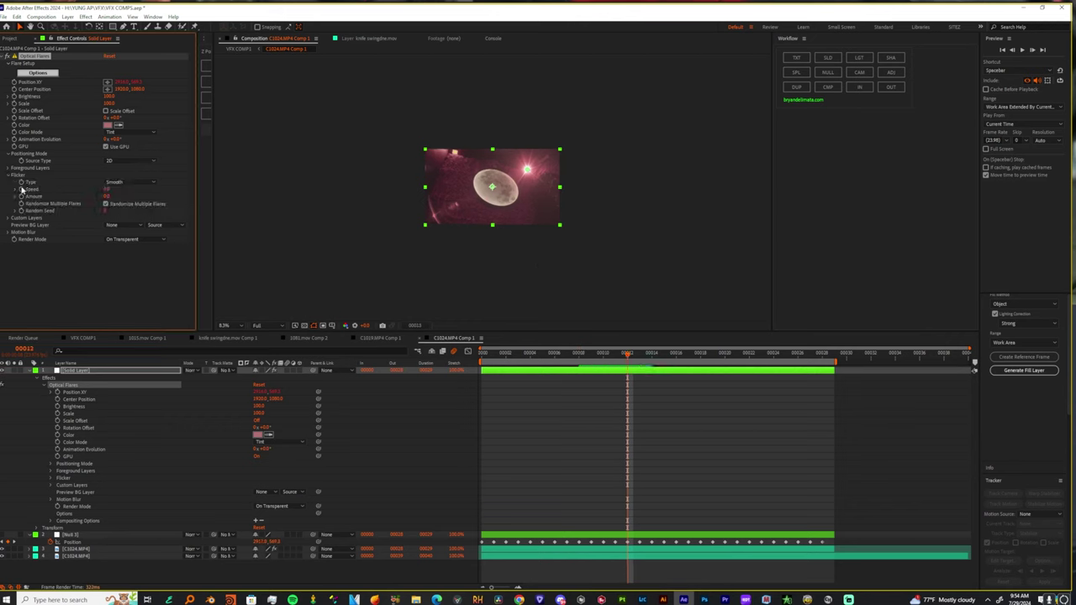
left_click(130, 183)
left_click(126, 200)
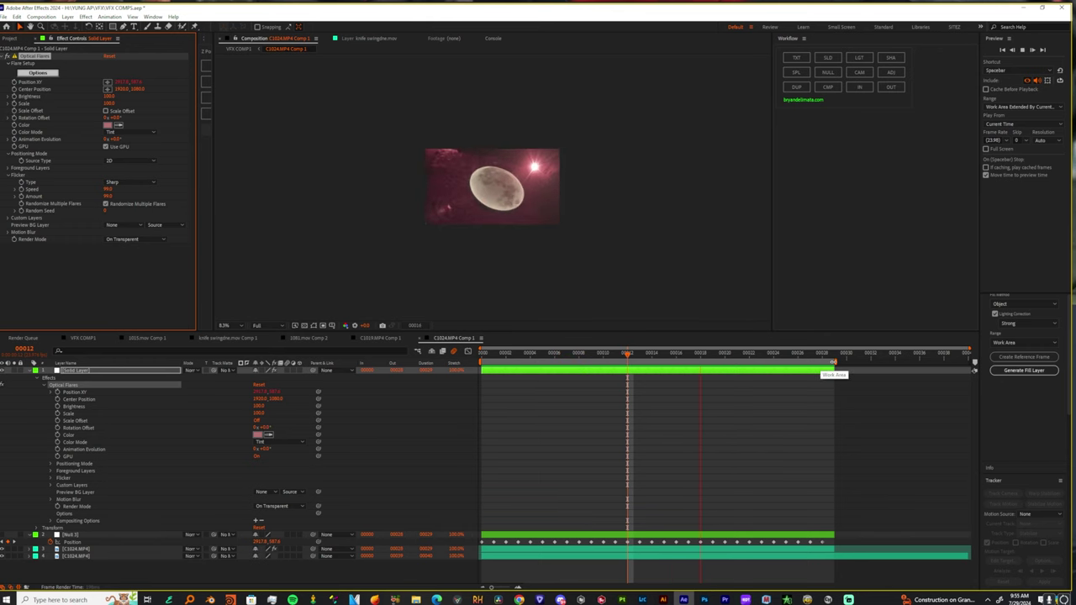
Step: Extend the work area to the composition's end and the solid layer's out point to frame 34
left_click_drag(836, 362, 837, 408)
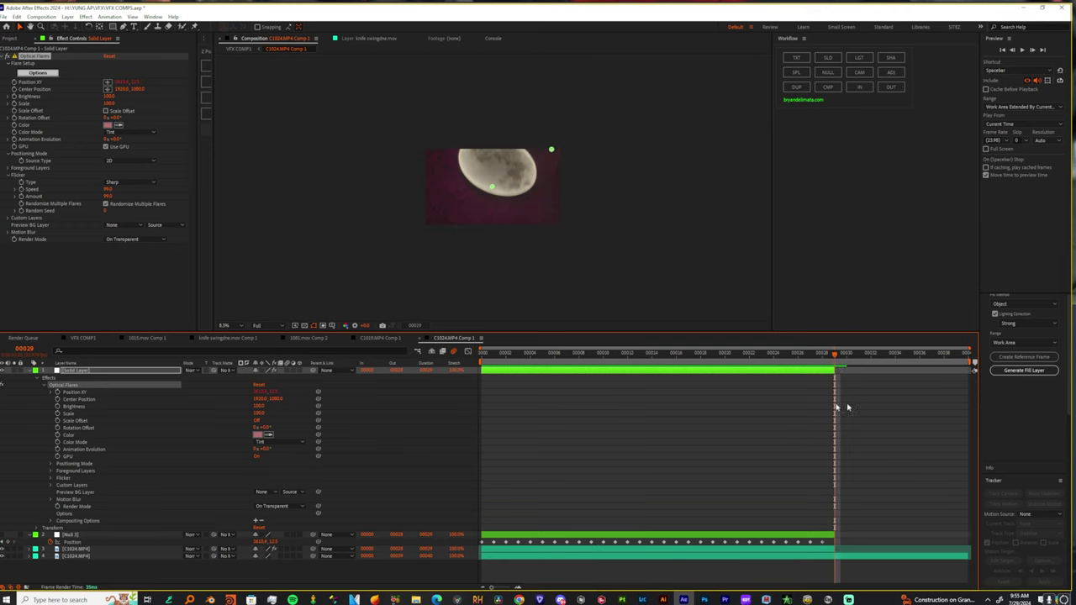
left_click_drag(837, 369, 908, 378)
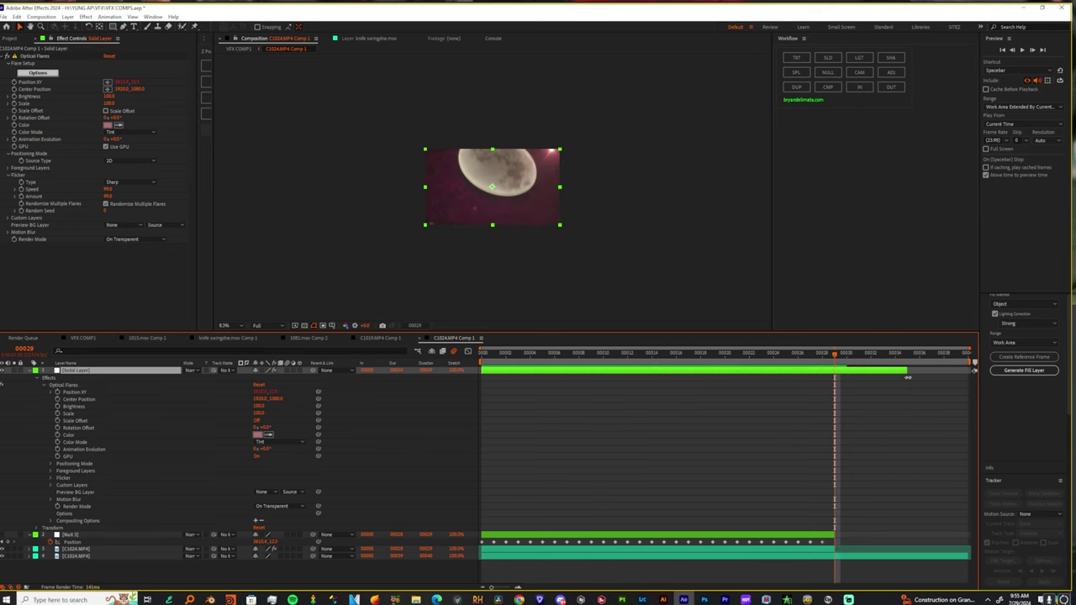
Step: Split the bottom C1024.MP4 layer at frame 29
left_click(839, 558)
key("ctrl+shift+d")
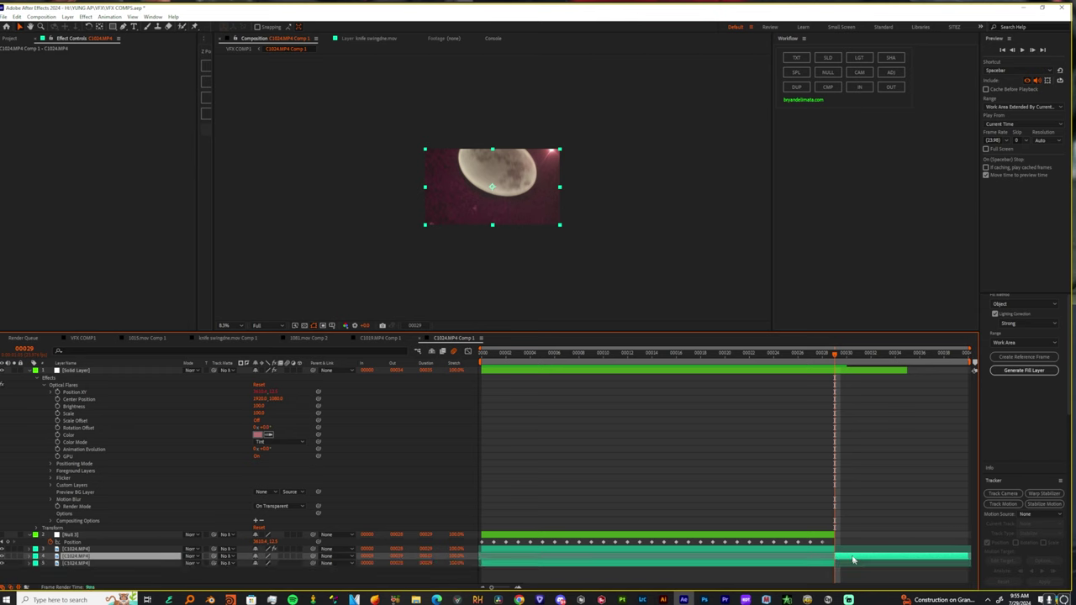
Step: Apply the S_Monochrome effect to the C1024.MP4 layer segment that starts at frame 29
key("ctrl+space")
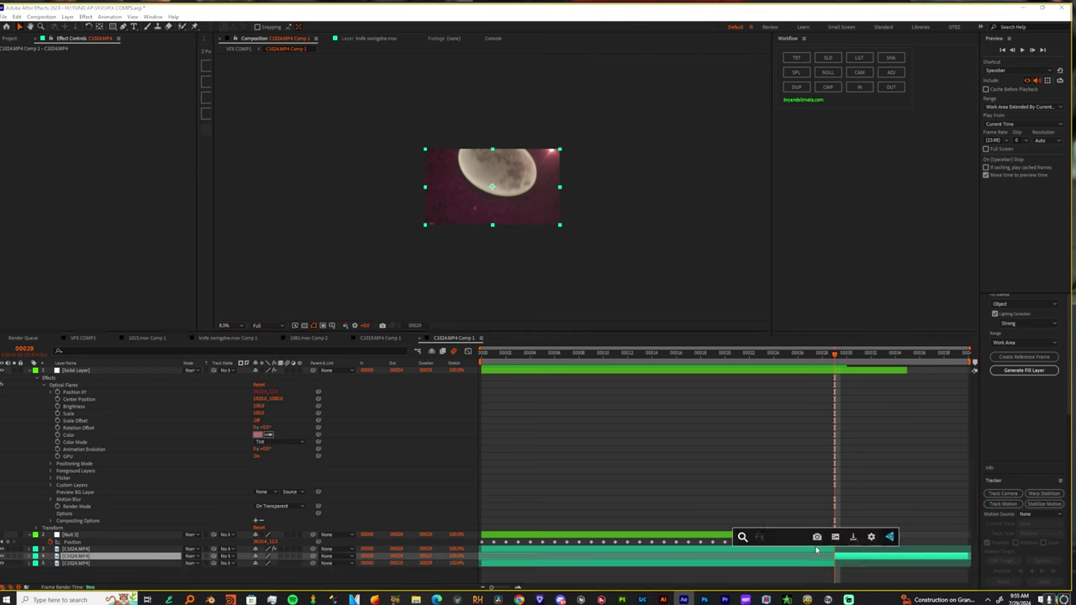
type("onochr")
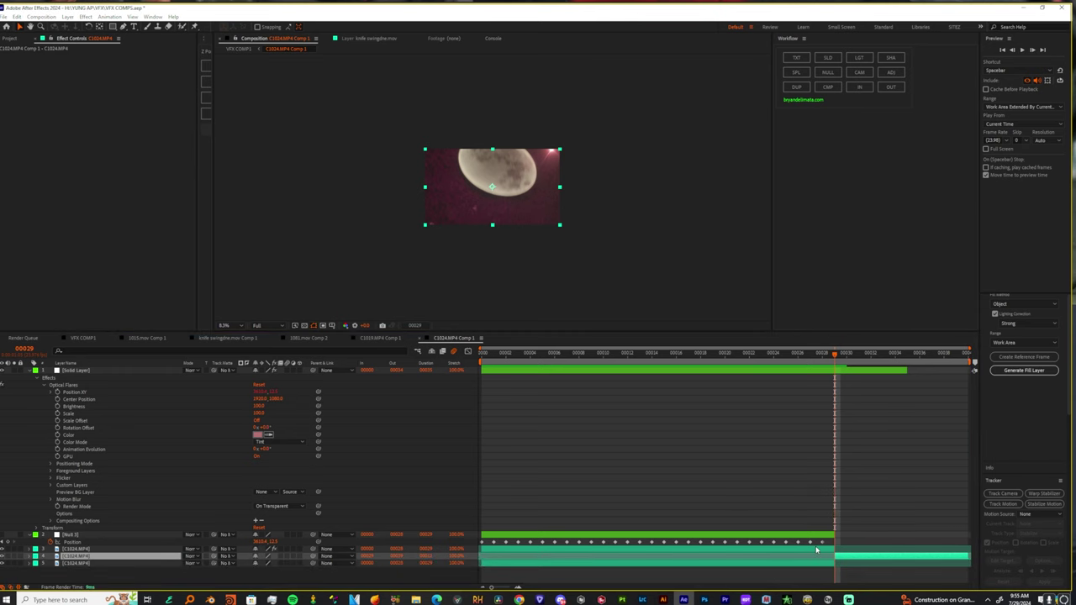
key("ctrl+alt+shift+e")
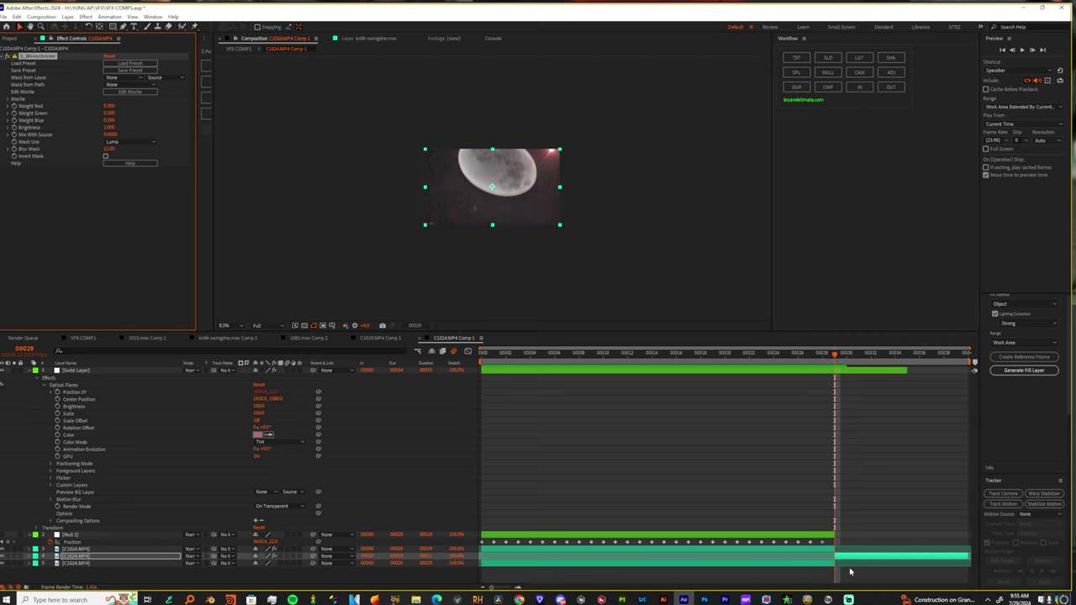
Step: Enable keyframing for the solid layer's flare brightness and scale, placing the first keyframes at frame 22, and show only the animated properties
left_click(812, 371)
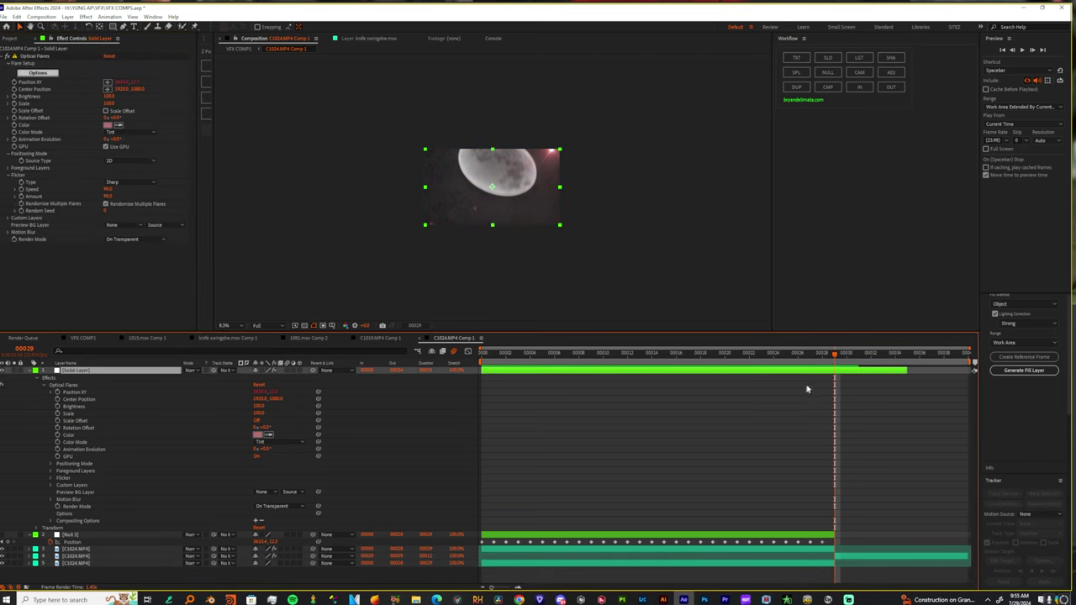
mouse_move(814, 356)
left_mouse_down()
mouse_move(603, 356)
mouse_move(828, 356)
mouse_move(812, 376)
left_mouse_up()
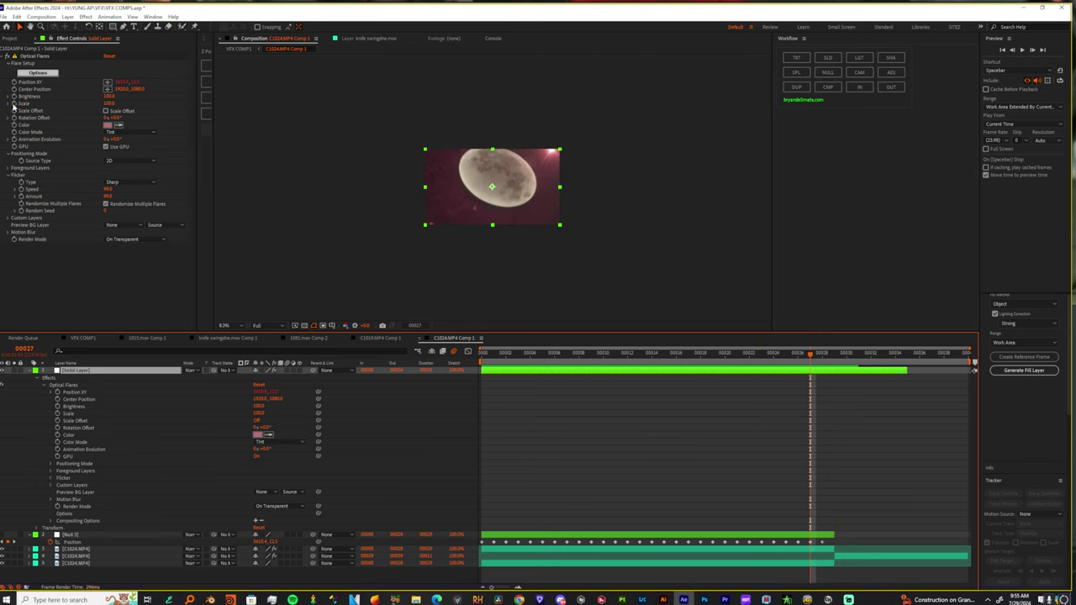
left_click(13, 103)
left_click(14, 89)
left_click(13, 96)
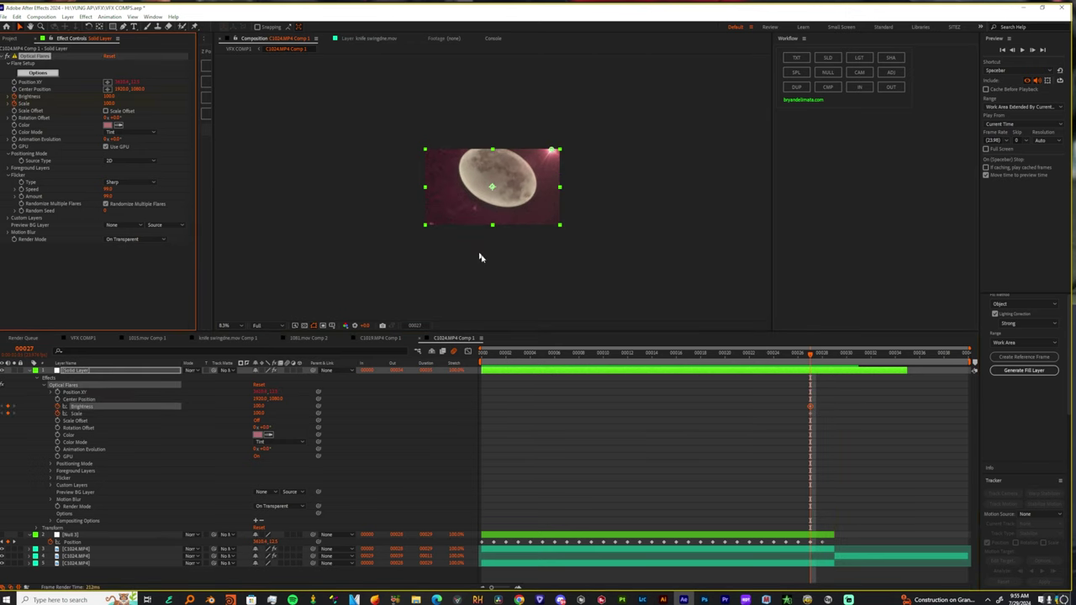
key("u")
Step: Raise the flare's brightness at frame 29 until it whites out the picture, and extend the solid layer's out point to frame 38
left_click_drag(806, 367, 835, 360)
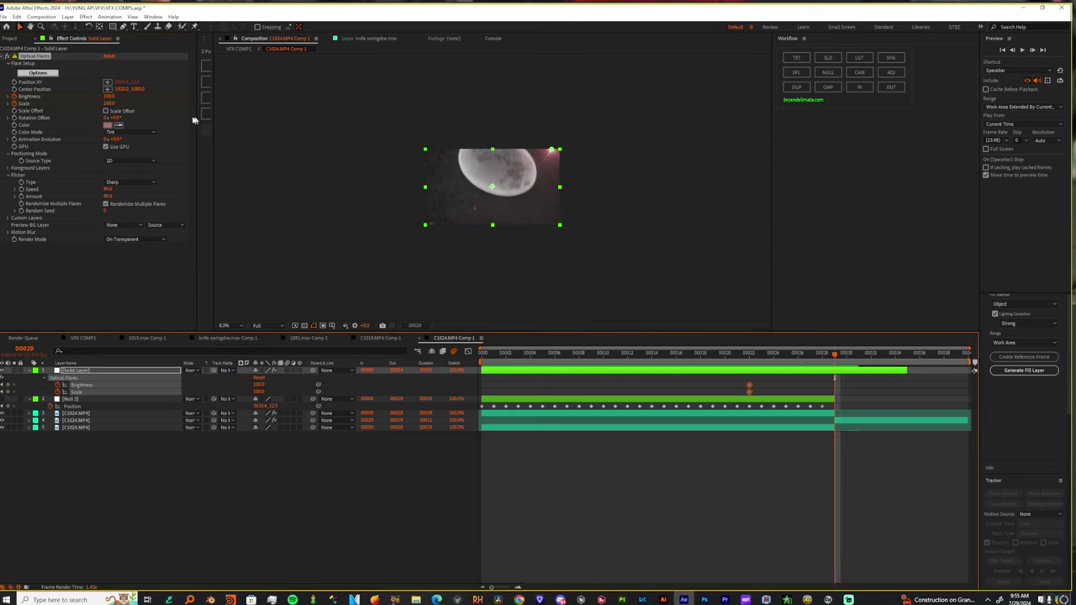
left_click_drag(108, 98, 225, 115)
left_click(846, 353)
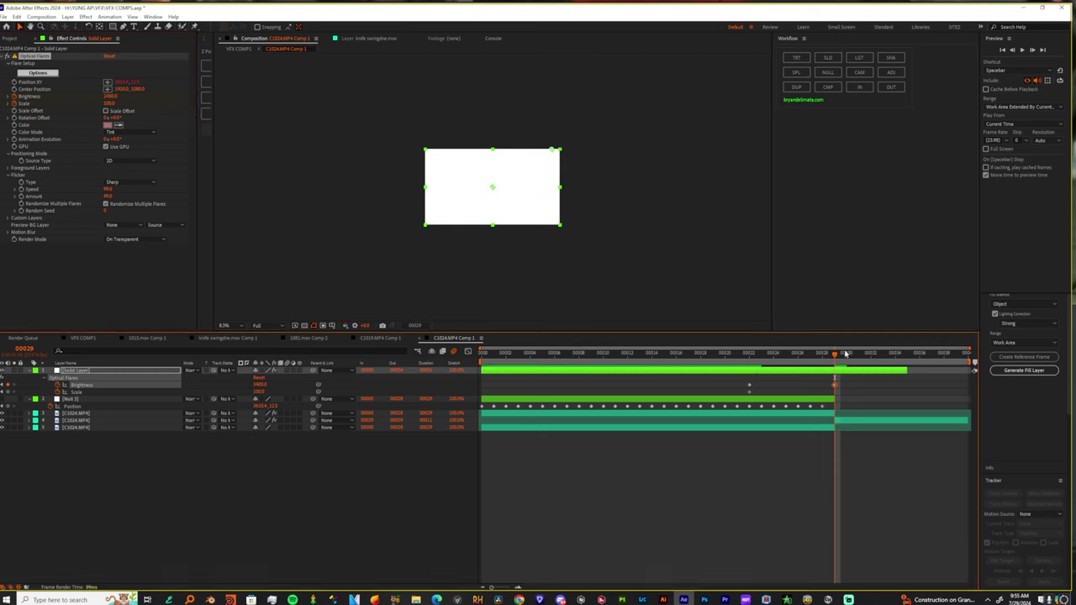
left_click_drag(877, 368, 956, 371)
left_click(945, 358)
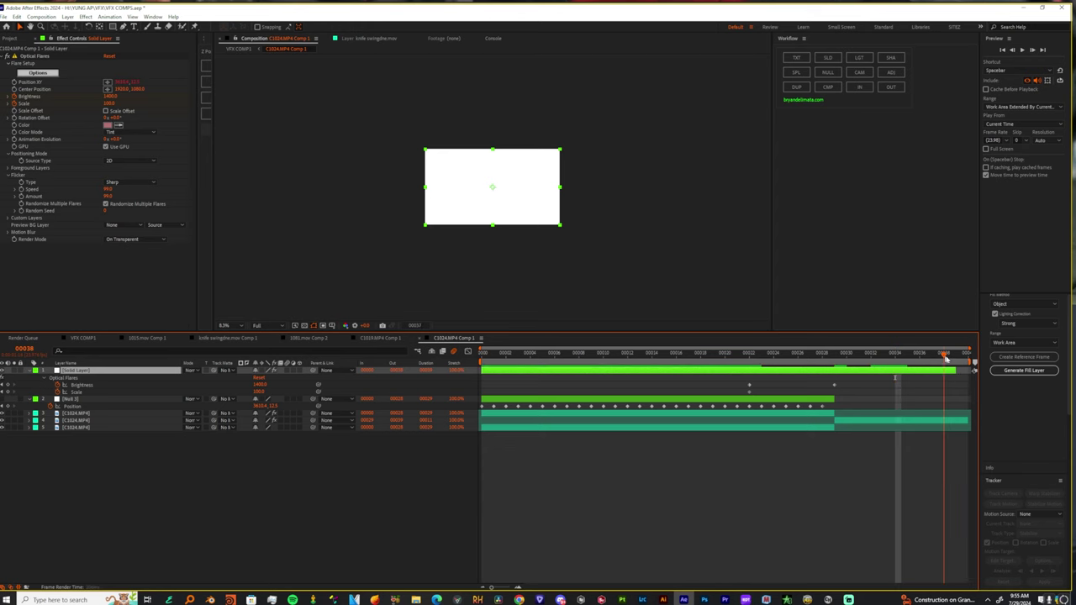
Step: Bring the eh.mov clip from the VFX folder into the composition below the top C1024.MP4 layer, starting at frame 29
mouse_move(415, 598)
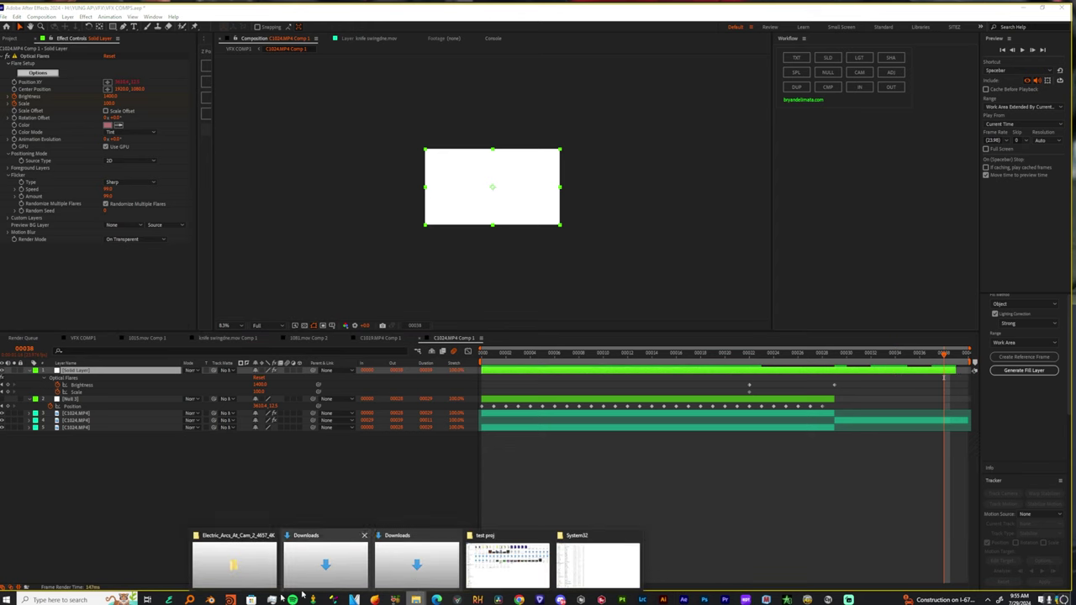
left_click(489, 553)
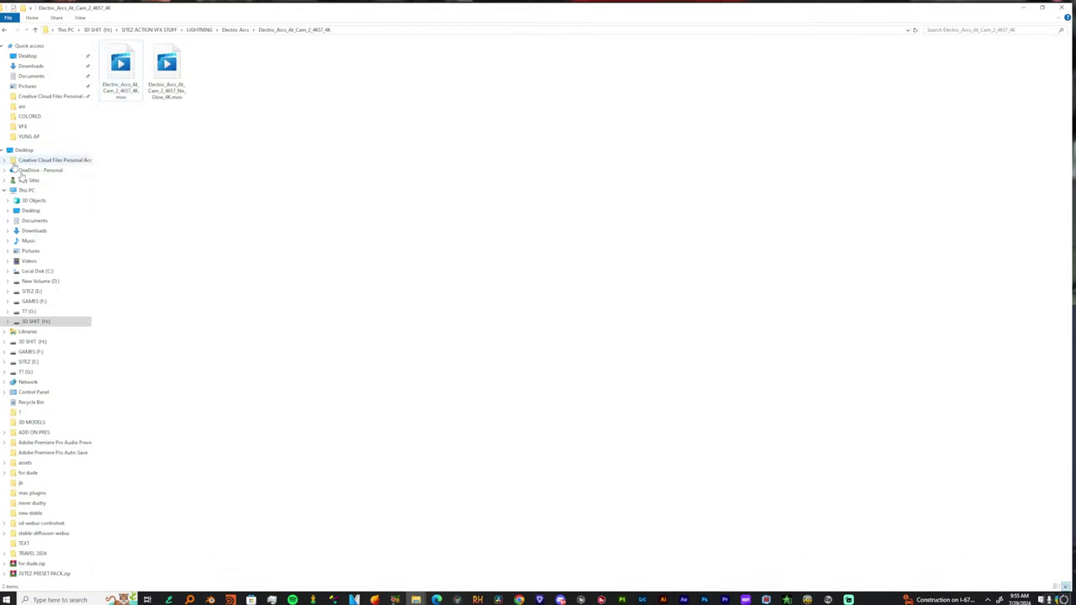
left_click(23, 126)
left_click_drag(118, 89, 837, 420)
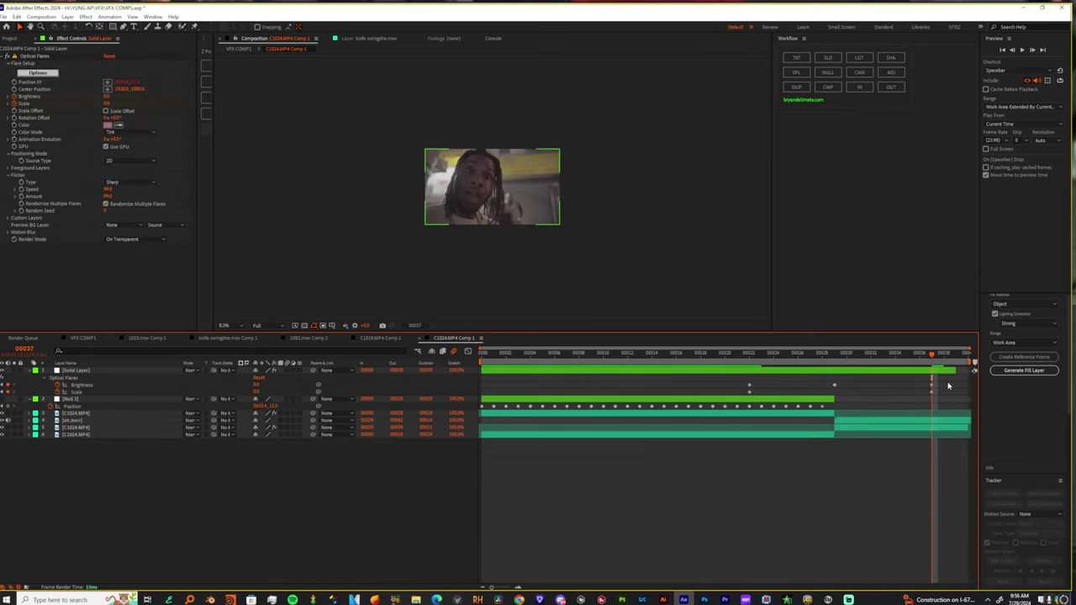
Step: Shape the speed curves of the flare's brightness and scale keyframes in the graph editor into a sharp spike at frame 29
left_click_drag(948, 386, 666, 394)
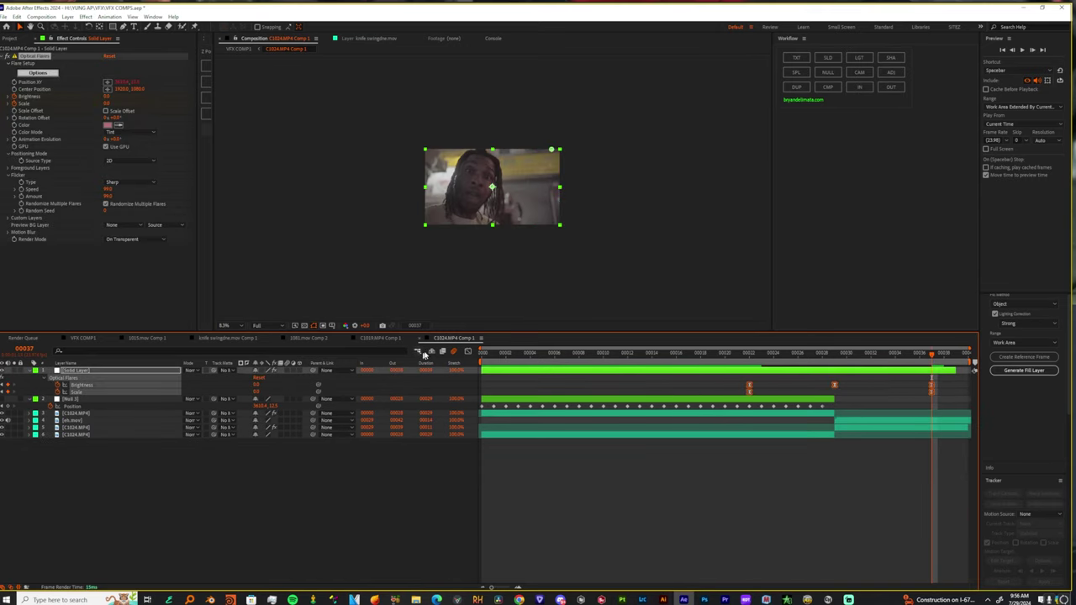
left_click(470, 352)
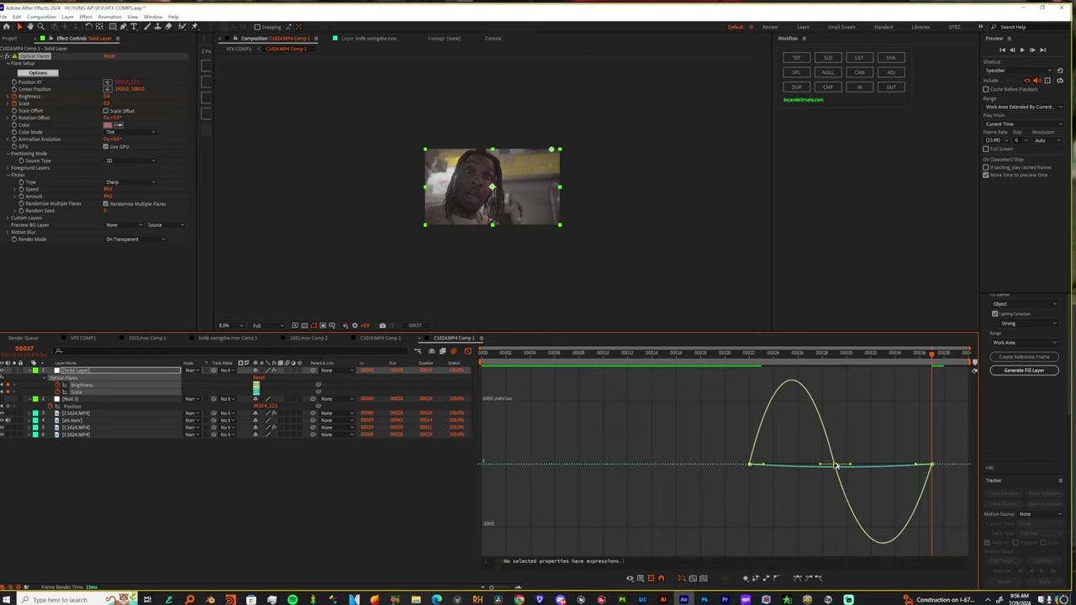
mouse_move(830, 468)
left_mouse_down()
mouse_move(847, 467)
mouse_move(824, 467)
left_mouse_up()
left_click_drag(744, 490, 874, 526)
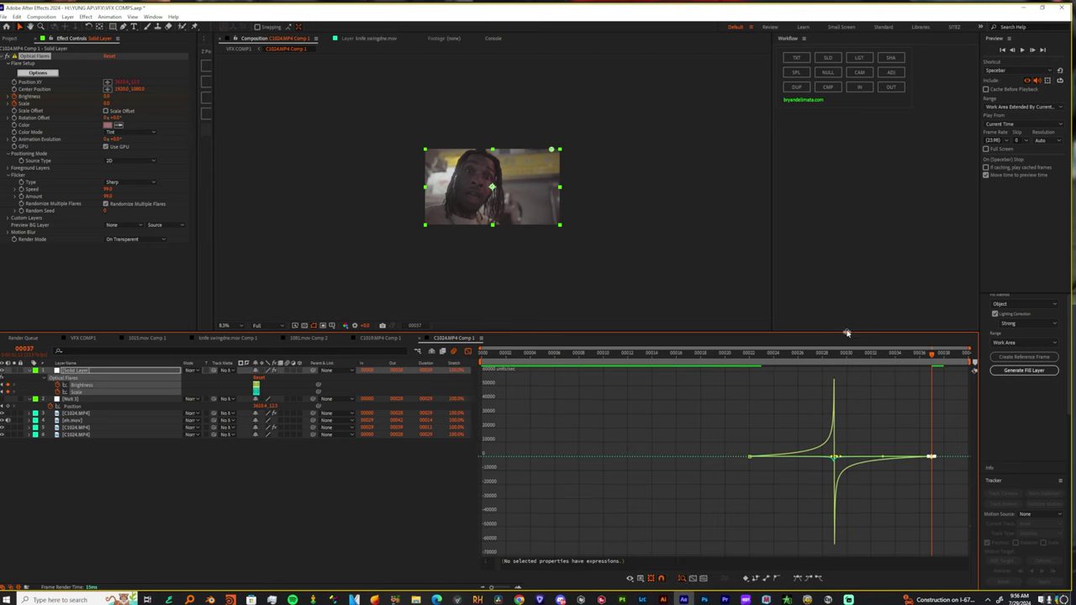
Step: Preview the flare burst and the transition into the new clip, and close the graph editor
left_click_drag(848, 357, 665, 354)
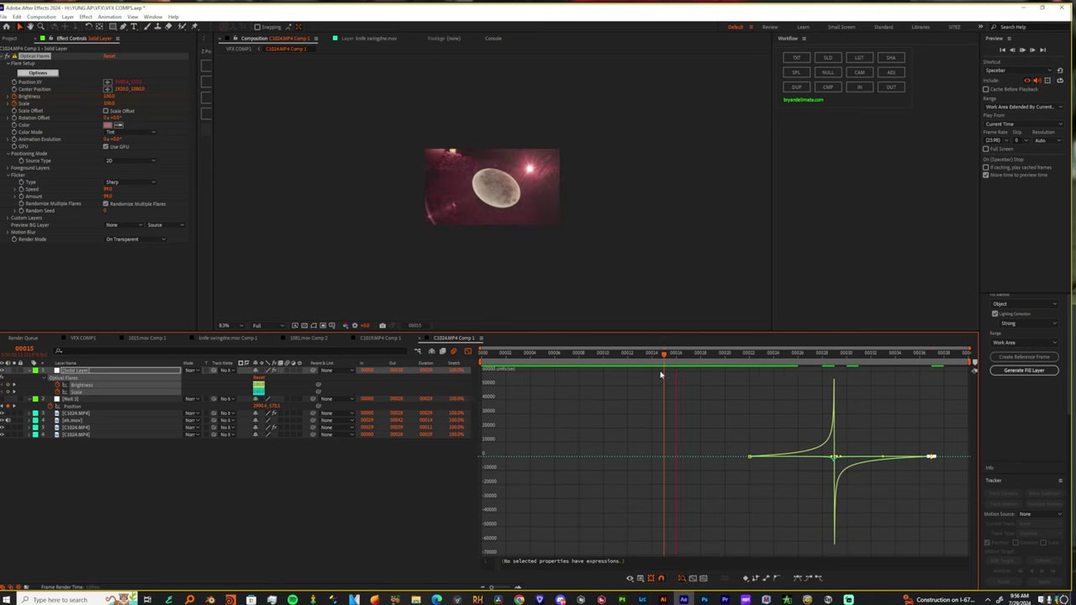
left_click(735, 356)
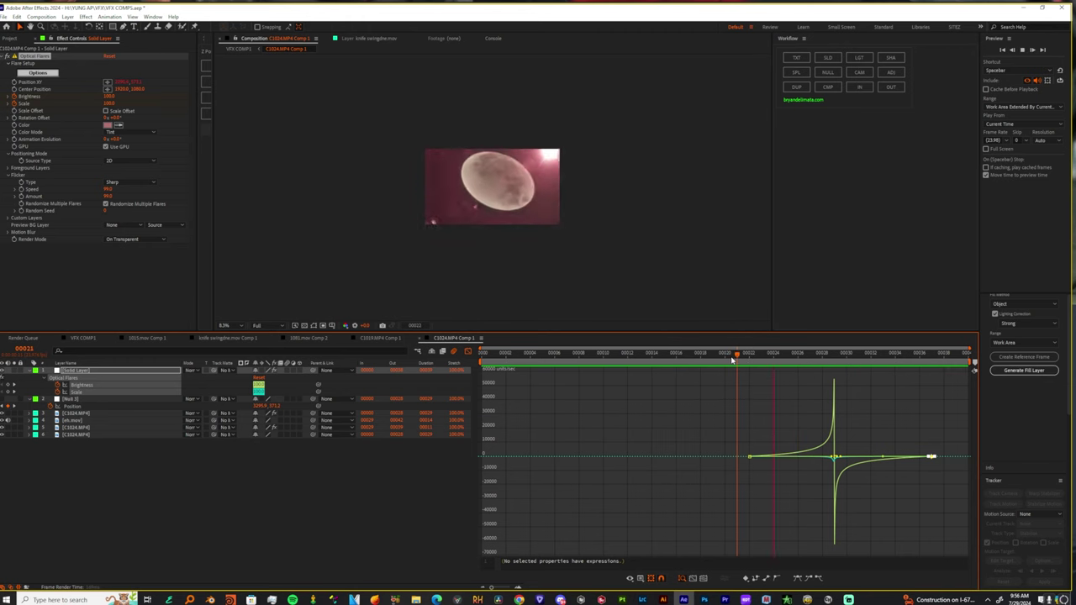
left_click(732, 357)
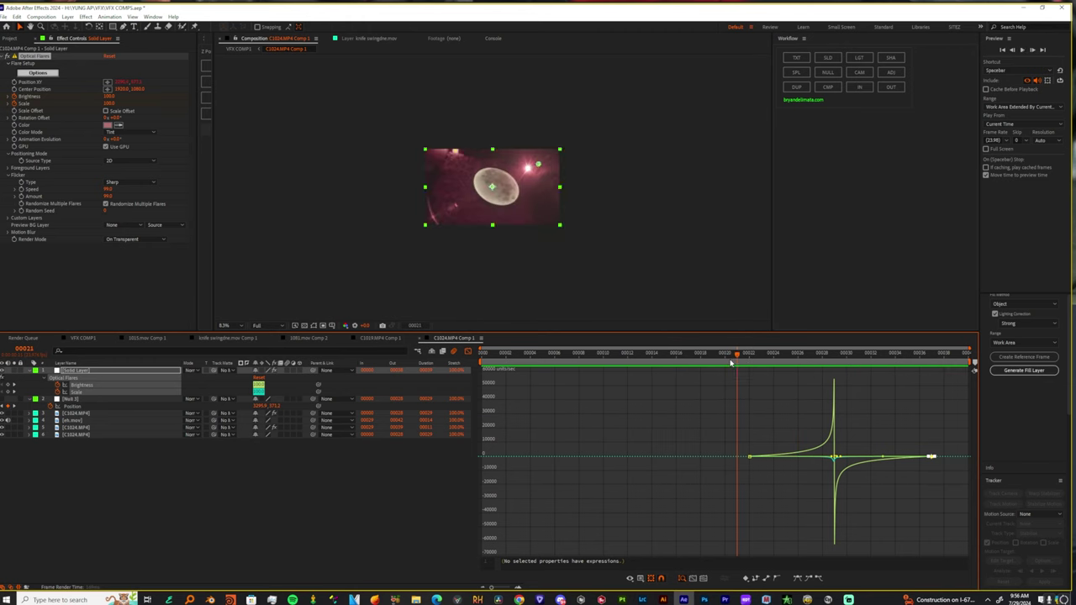
key("space")
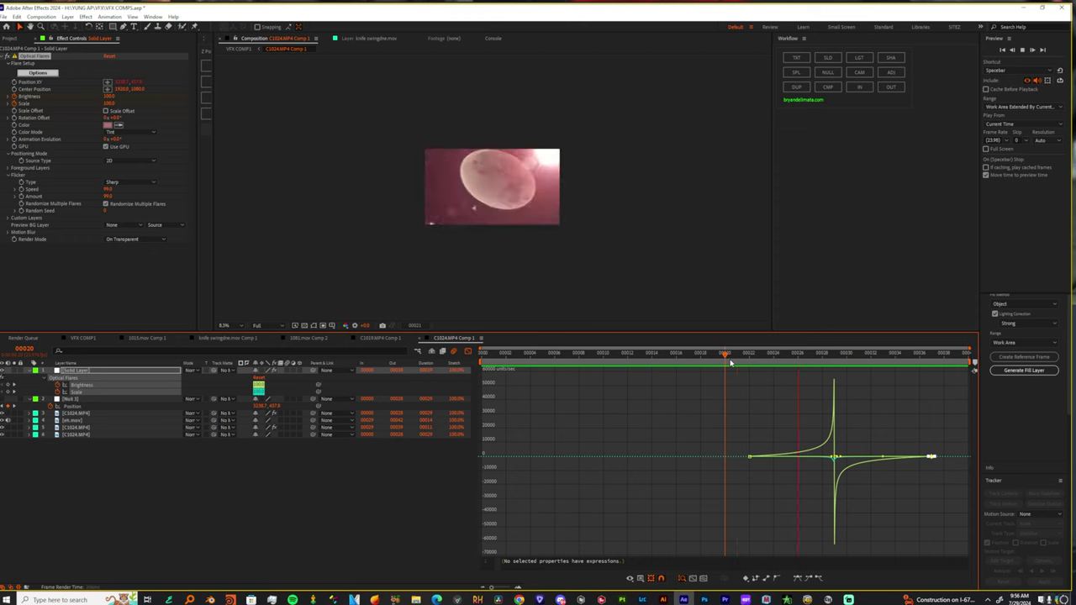
left_click(468, 351)
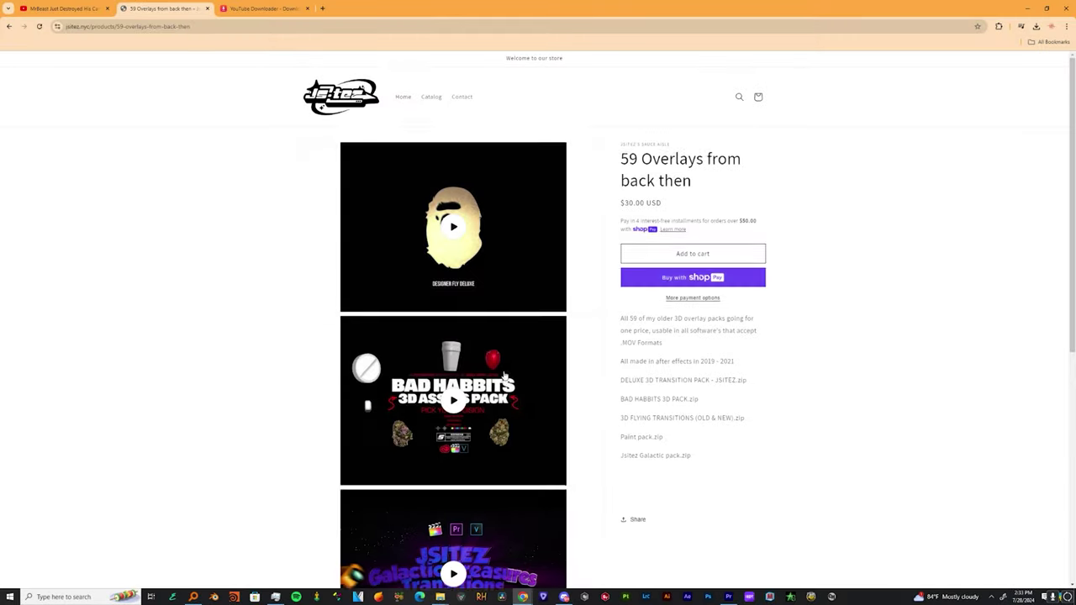
Step: In the browser, look through the "59 Overlays from back then" product page and return to the store's home page
scroll(454, 253, "down", 7)
scroll(454, 253, "up", 7)
left_click(340, 97)
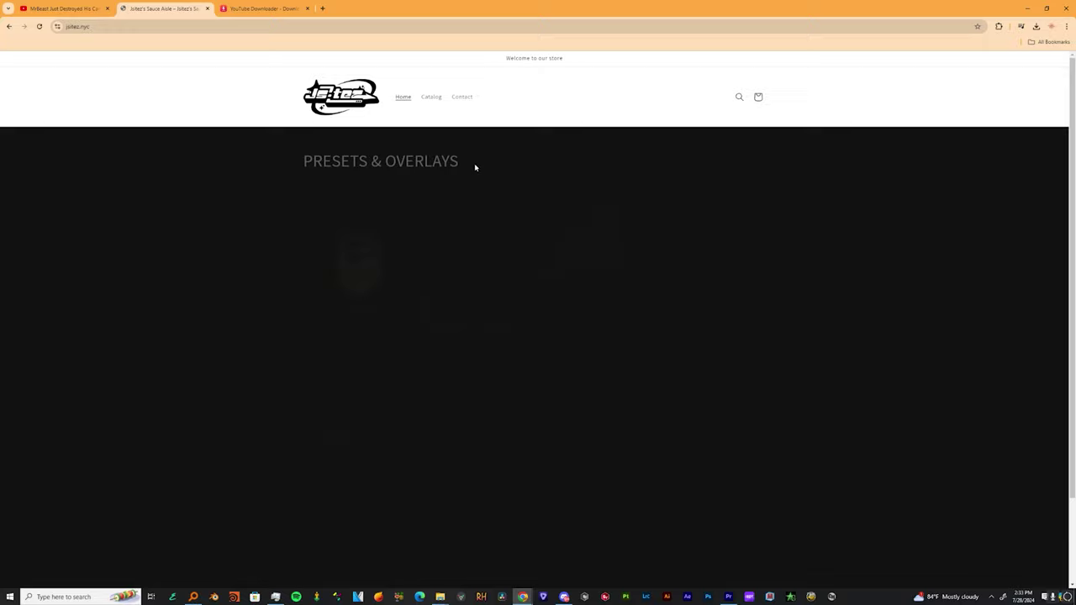
Step: Open the APPROVED TRANSACTION overlays pack, look through its images and description, and return to the home page
left_click(493, 345)
scroll(492, 346, "down", 1)
scroll(493, 346, "up", 1)
left_click(493, 353)
scroll(551, 372, "down", 3)
scroll(551, 371, "up", 3)
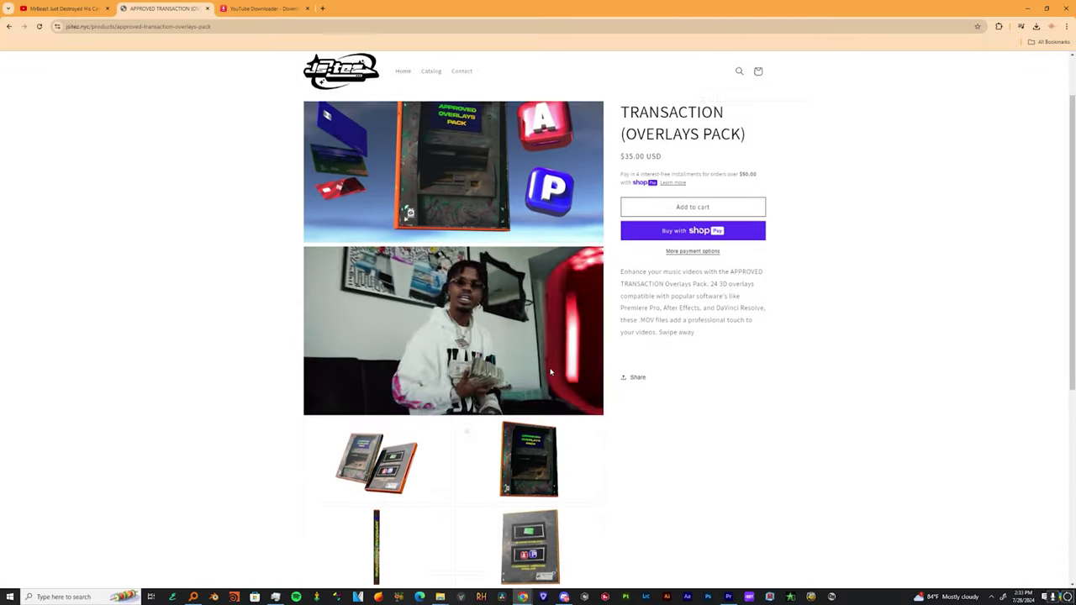
scroll(551, 371, "up", 1)
left_click(340, 96)
Step: View the Drill Essentials DELUXE editing pack and the Drill Essentials V1 preset pack, returning to the home page after each
left_click(597, 277)
scroll(505, 341, "down", 5)
scroll(505, 340, "up", 4)
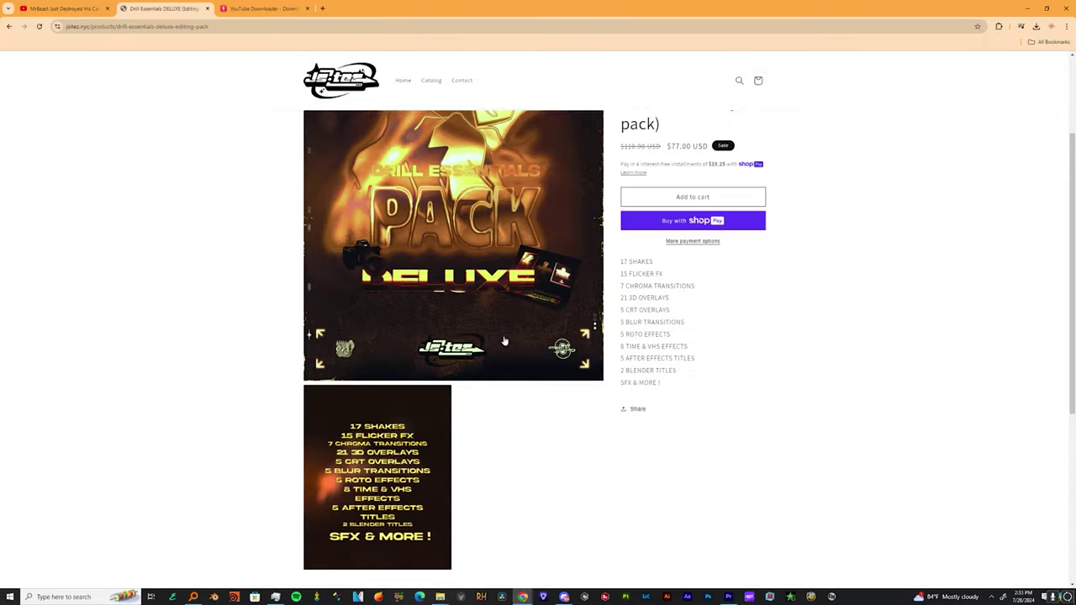
scroll(505, 341, "up", 1)
key("alt+Left")
left_click(680, 276)
key("alt+Left")
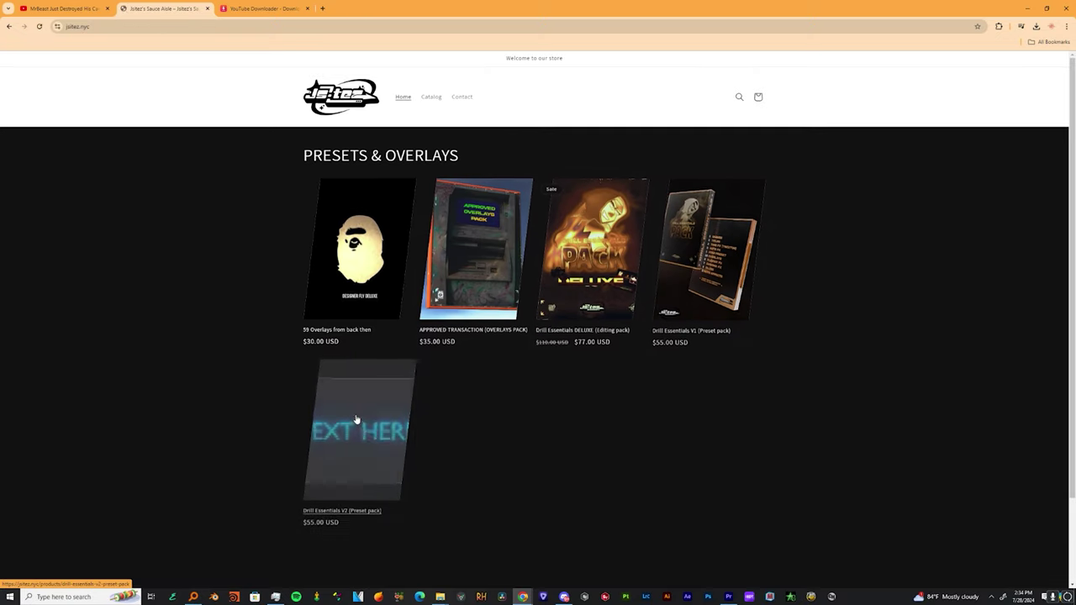